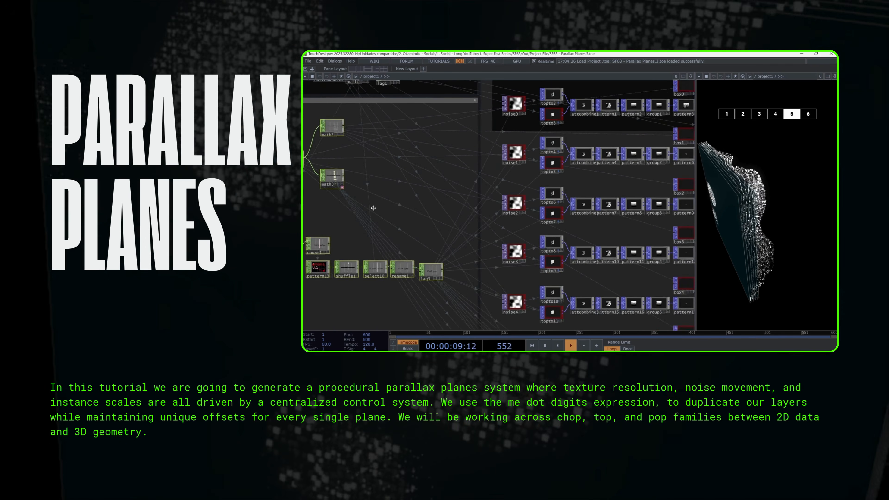
# Browse the finished parallax planes network, panning across the clone chains, merge and render sections
pyautogui.press('p')
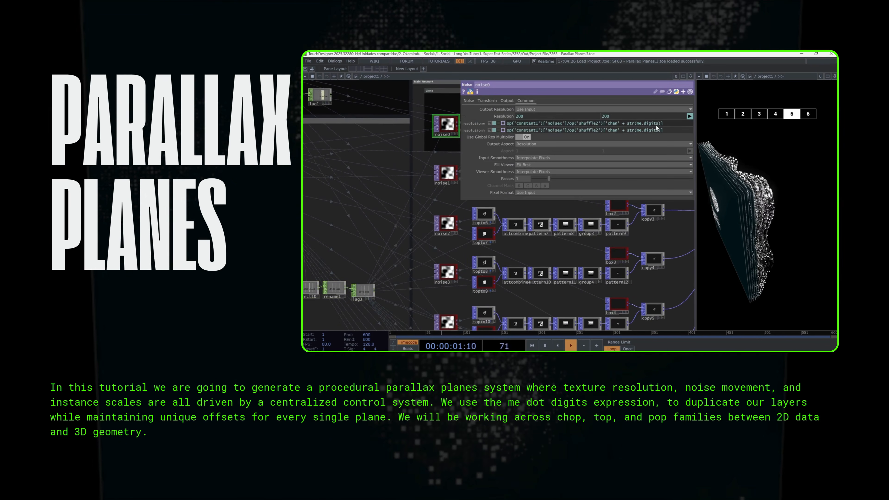
pyautogui.press('p')
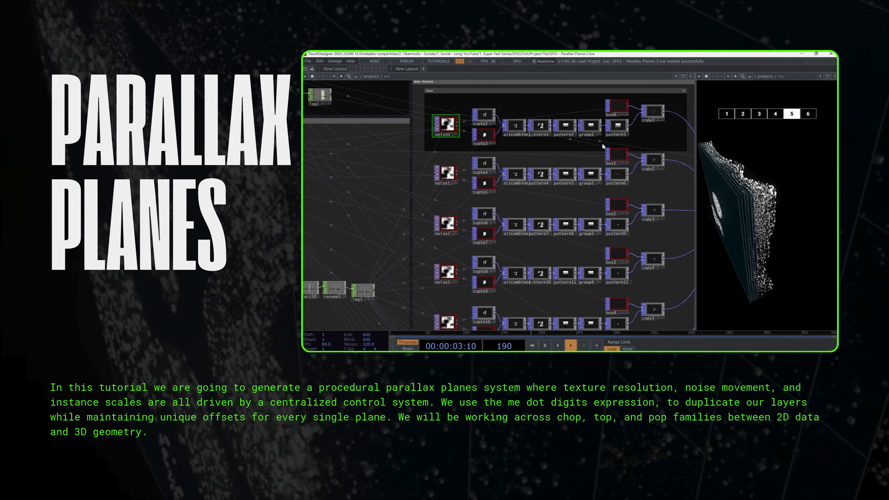
pyautogui.moveTo(649, 227); pyautogui.dragTo(613, 210)
pyautogui.scroll(-3, 620, 220)
pyautogui.moveTo(648, 250); pyautogui.dragTo(611, 139)
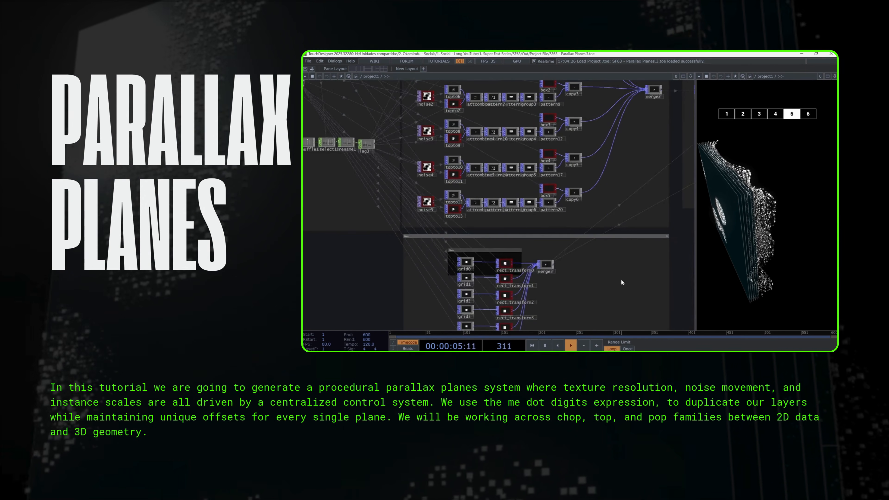
pyautogui.moveTo(623, 270); pyautogui.dragTo(611, 223)
pyautogui.moveTo(596, 264); pyautogui.dragTo(560, 315)
pyautogui.moveTo(608, 201); pyautogui.dragTo(588, 310)
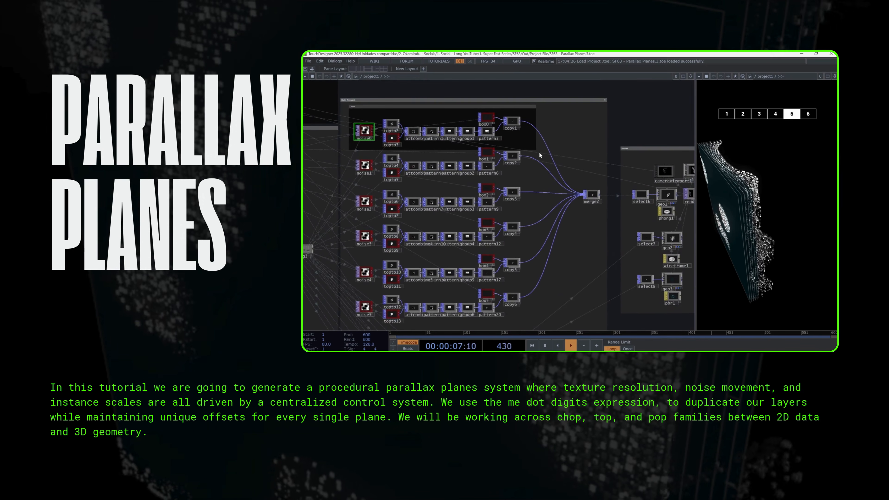
pyautogui.moveTo(630, 266); pyautogui.dragTo(592, 268)
pyautogui.scroll(3, 660, 251)
pyautogui.moveTo(660, 251)
pyautogui.mouseDown()
pyautogui.moveTo(611, 254)
pyautogui.moveTo(582, 225)
pyautogui.mouseUp()
pyautogui.moveTo(619, 283); pyautogui.dragTo(532, 191, button='right')
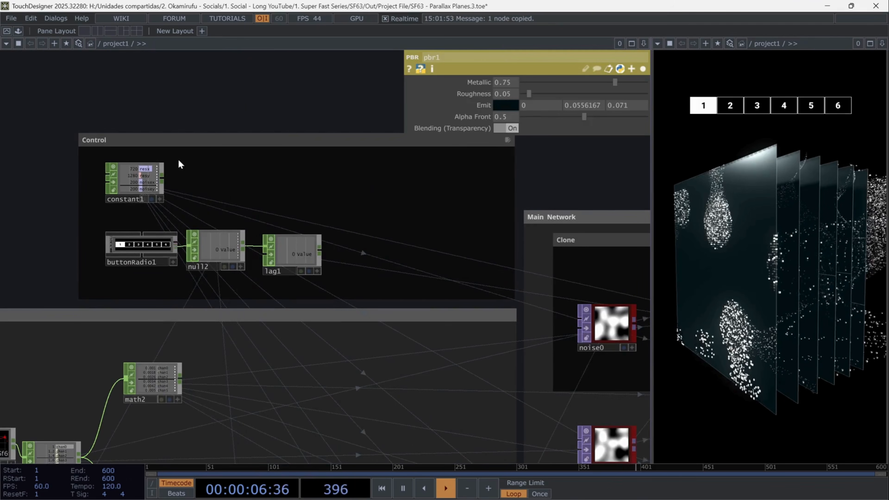
# Inspect the finished project's control section, including the constant channels and the radio button widget parameters
pyautogui.click(138, 172)
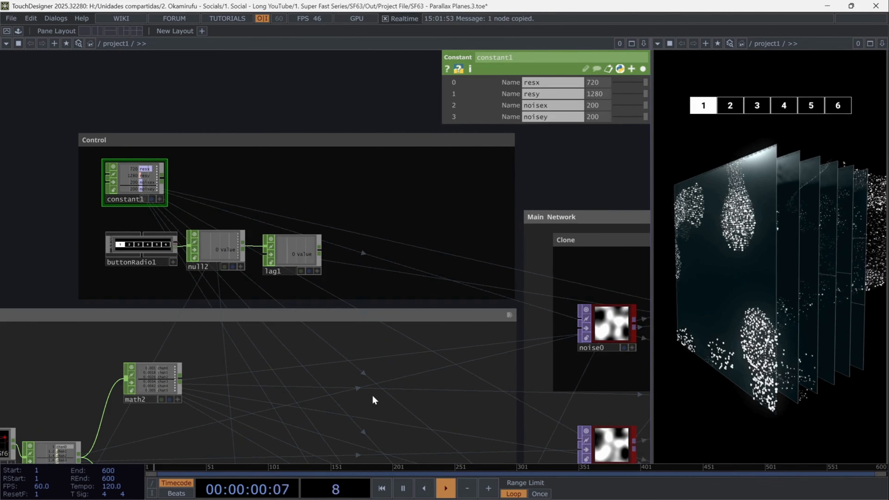
pyautogui.moveTo(373, 397); pyautogui.dragTo(419, 182)
pyautogui.scroll(-3, 388, 229)
pyautogui.moveTo(452, 209); pyautogui.dragTo(128, 453)
pyautogui.moveTo(360, 233); pyautogui.dragTo(322, 380)
pyautogui.scroll(5, 250, 285)
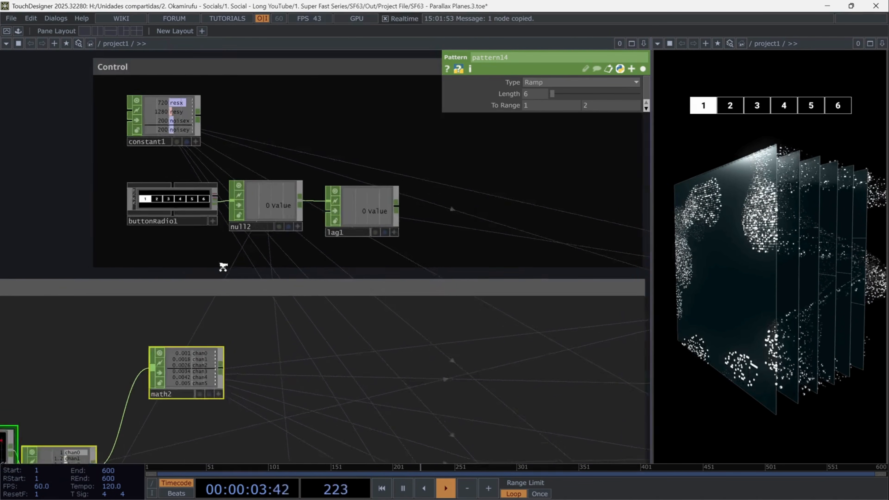
pyautogui.click(145, 192)
pyautogui.press('p')
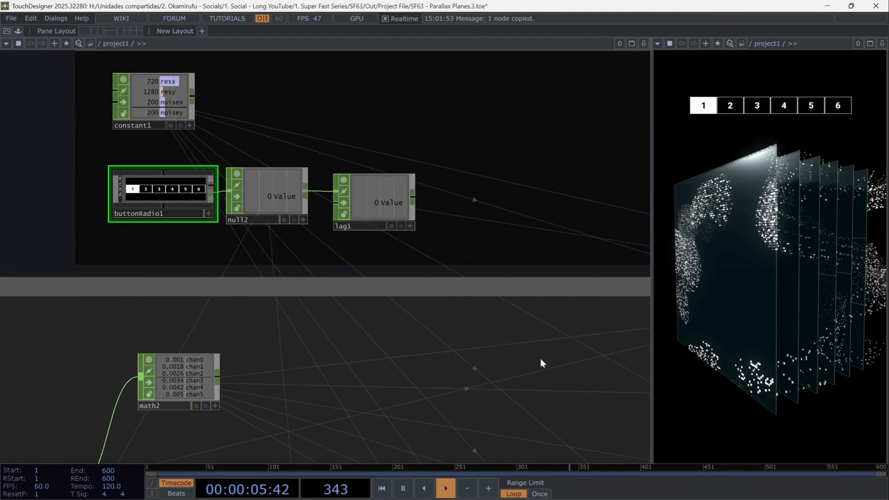
# Step through the first clone chain's nodes, from the noise and TOP-to conversions through patterns to the copy
pyautogui.moveTo(541, 360); pyautogui.dragTo(225, 328)
pyautogui.scroll(-5, 225, 328)
pyautogui.moveTo(247, 377); pyautogui.dragTo(136, 274)
pyautogui.click(264, 209)
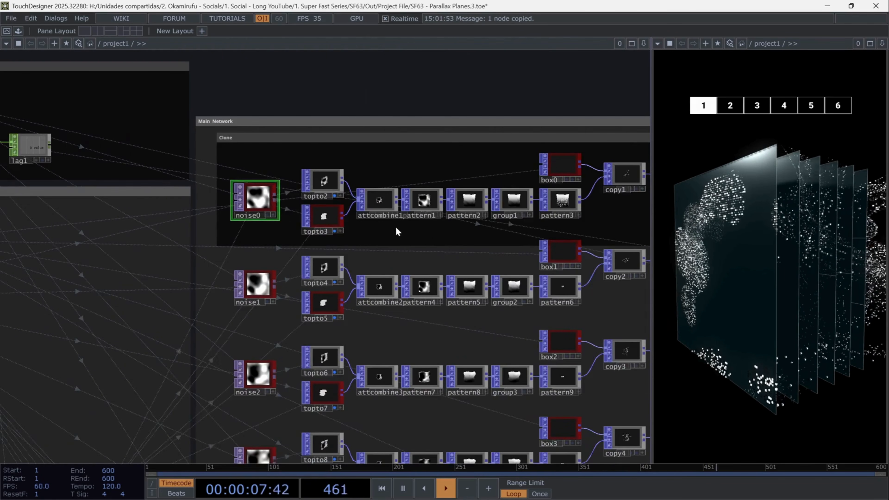
pyautogui.moveTo(397, 231); pyautogui.dragTo(323, 248)
pyautogui.scroll(3, 324, 248)
pyautogui.click(177, 180)
pyautogui.click(185, 237)
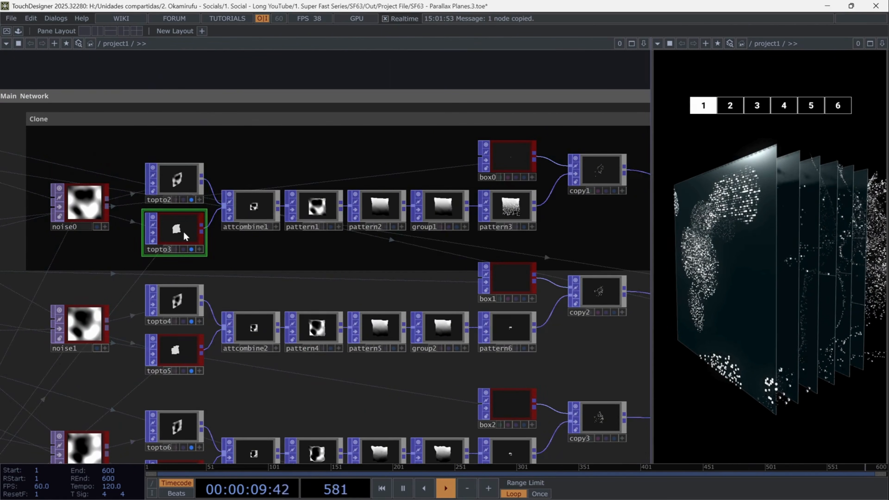
pyautogui.click(254, 207)
pyautogui.click(317, 207)
pyautogui.click(380, 206)
pyautogui.click(435, 205)
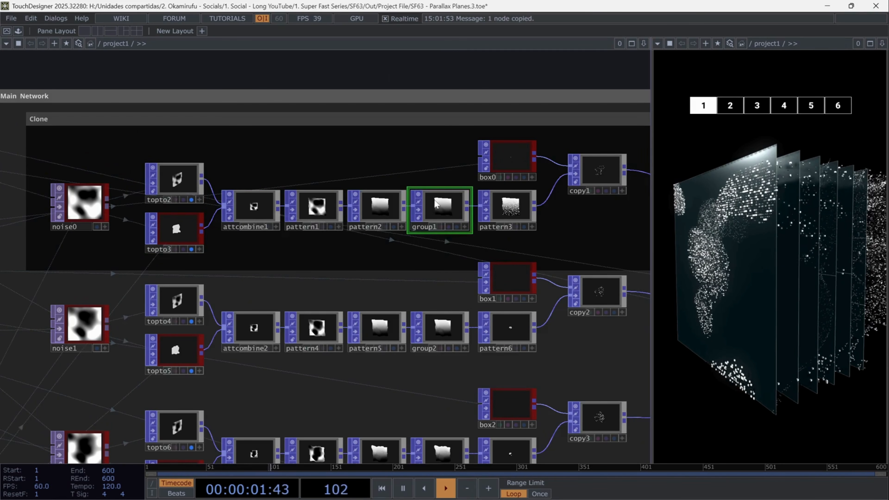
pyautogui.moveTo(586, 242); pyautogui.dragTo(262, 326)
pyautogui.click(223, 241)
pyautogui.click(300, 257)
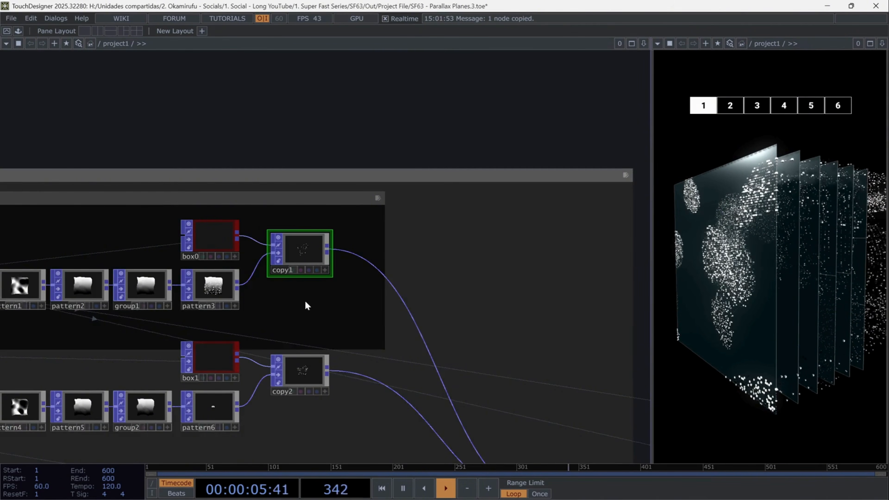
# Pan through the copy outputs, the grid rectangle transforms and the render section of the network
pyautogui.moveTo(306, 304); pyautogui.dragTo(552, 146)
pyautogui.scroll(-6, 494, 224)
pyautogui.moveTo(418, 455); pyautogui.dragTo(229, 229)
pyautogui.scroll(3, 229, 230)
pyautogui.scroll(3, 228, 225)
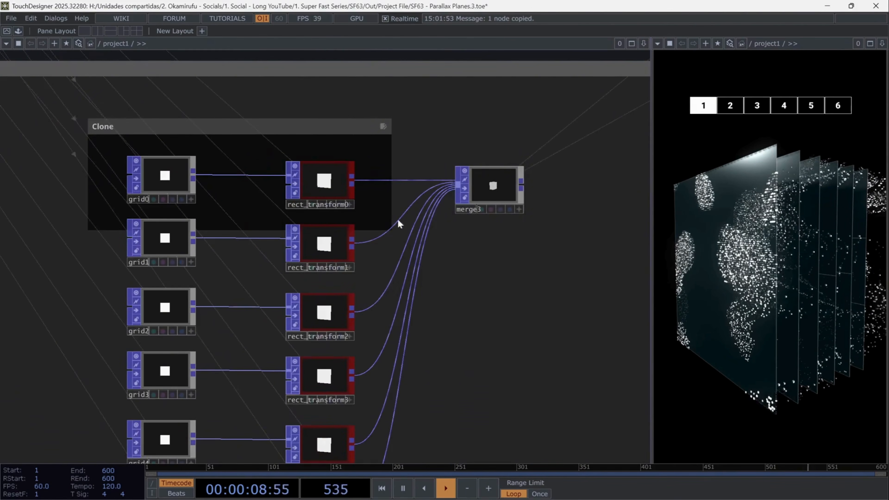
pyautogui.scroll(-4, 571, 224)
pyautogui.moveTo(595, 178); pyautogui.dragTo(387, 377)
pyautogui.moveTo(429, 291); pyautogui.dragTo(243, 446)
pyautogui.scroll(2, 493, 328)
pyautogui.moveTo(458, 320); pyautogui.dragTo(418, 266)
pyautogui.moveTo(397, 240); pyautogui.dragTo(383, 207, button='right')
pyautogui.moveTo(400, 322); pyautogui.dragTo(381, 328, button='right')
pyautogui.moveTo(426, 370); pyautogui.dragTo(388, 403, button='right')
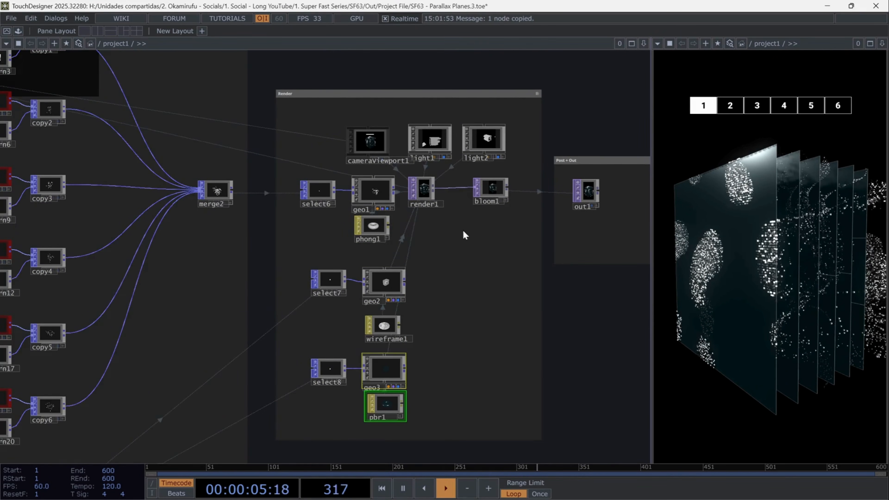
# Zoom into the render and bloom outputs to view the stacked planes
pyautogui.scroll(5, 463, 230)
pyautogui.moveTo(408, 171); pyautogui.dragTo(437, 261)
pyautogui.scroll(5, 392, 182)
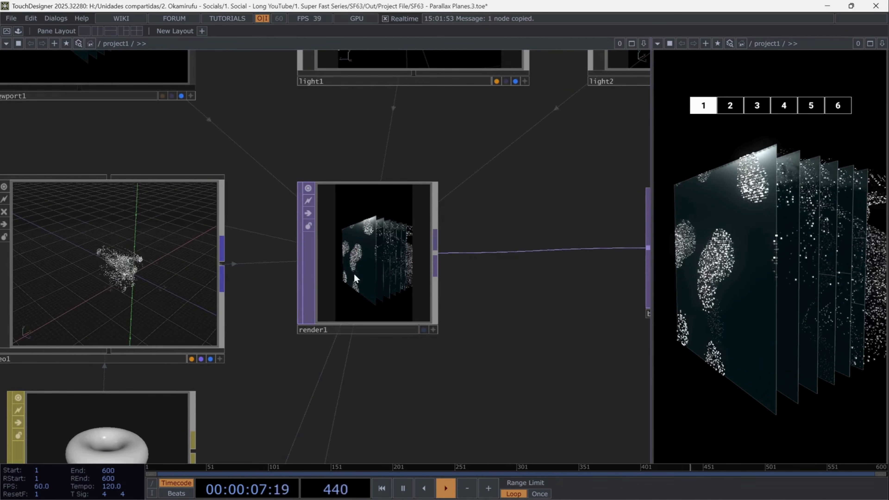
pyautogui.moveTo(534, 338); pyautogui.dragTo(273, 346)
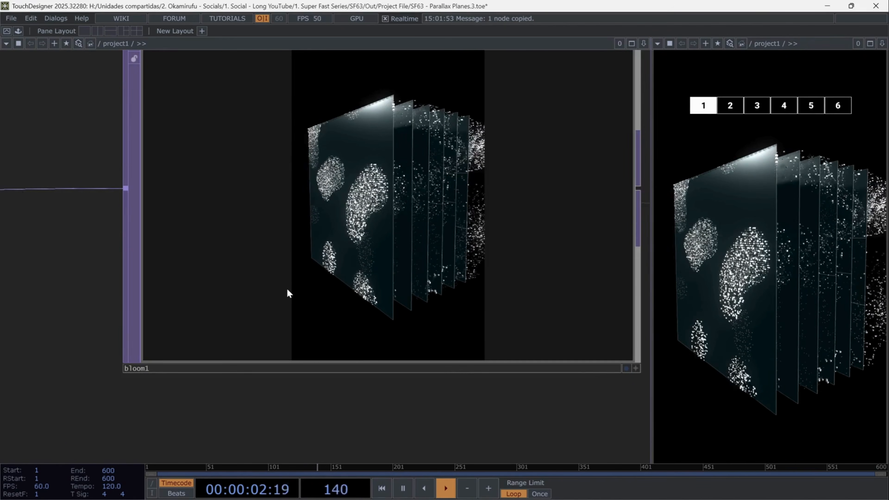
pyautogui.scroll(-5, 287, 288)
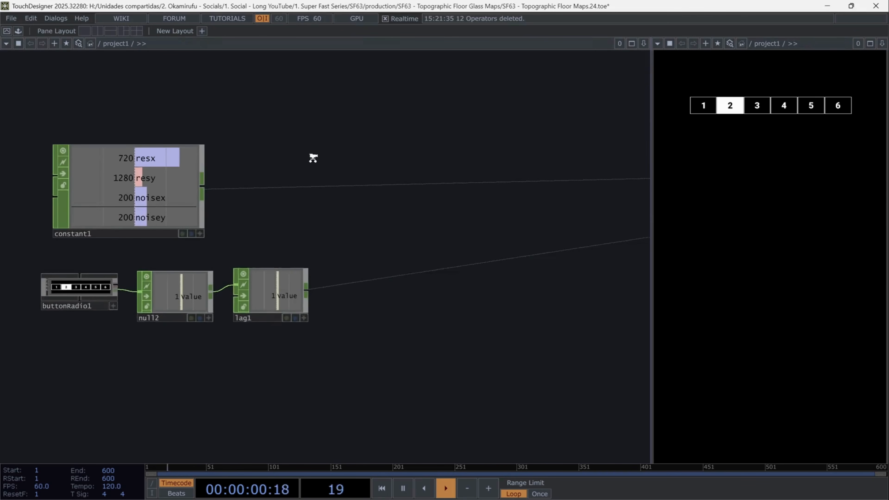
# Inspect the new project's constant channels and the radio button widget's parameters
pyautogui.click(132, 230)
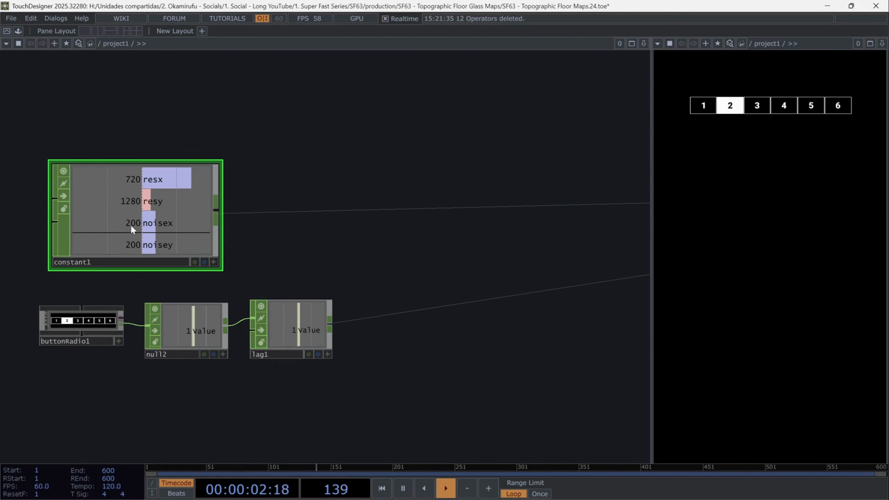
pyautogui.press('p')
pyautogui.moveTo(417, 159); pyautogui.dragTo(366, 163)
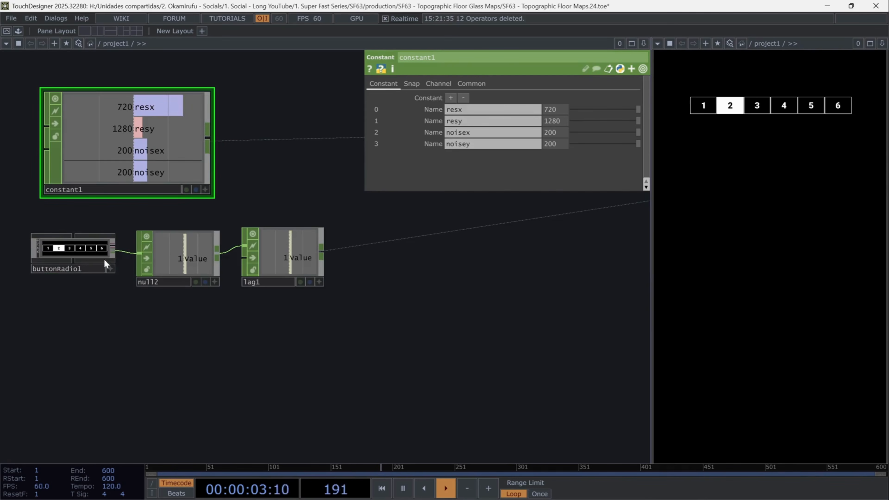
pyautogui.click(68, 253)
pyautogui.scroll(7, 66, 253)
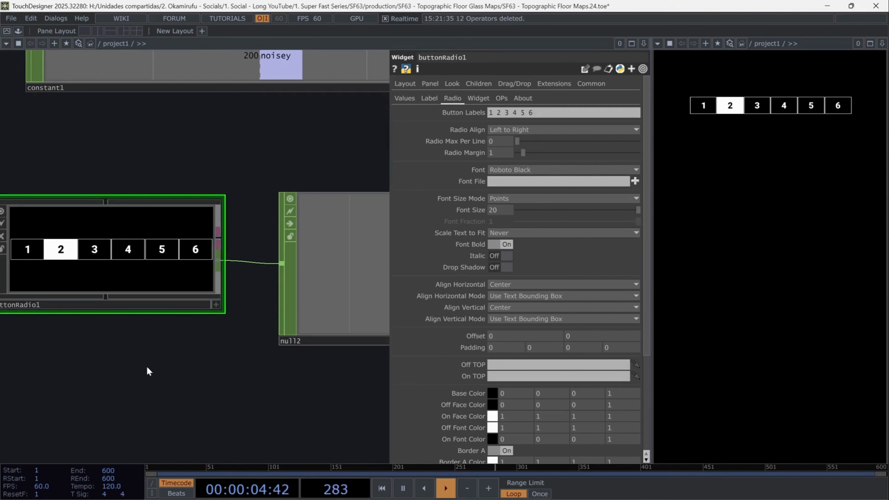
pyautogui.moveTo(160, 383); pyautogui.dragTo(220, 396)
pyautogui.press('p')
pyautogui.click(405, 311)
pyautogui.moveTo(526, 413); pyautogui.dragTo(282, 371)
pyautogui.scroll(-2, 283, 380)
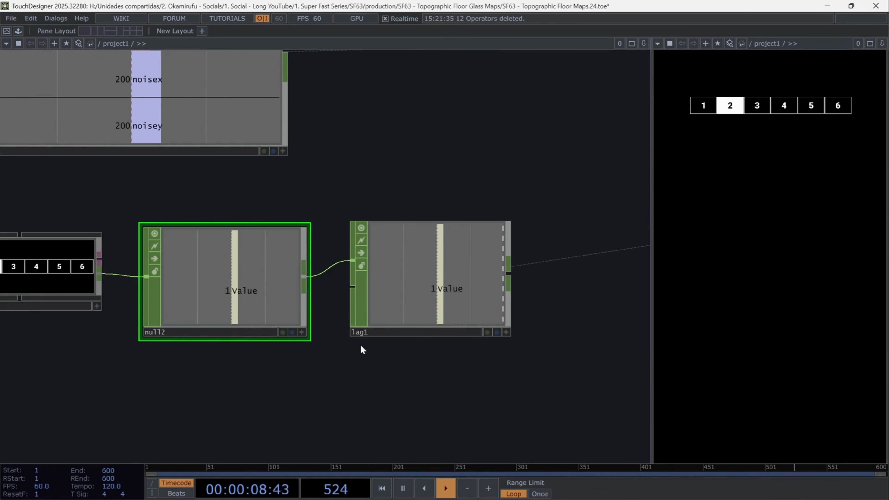
# Select radio buttons 3, 4 and 5 in the panel to drive the null and lag values
pyautogui.click(427, 287)
pyautogui.click(757, 106)
pyautogui.click(782, 109)
pyautogui.click(811, 106)
# Add a Pattern CHOP to the network
pyautogui.scroll(-3, 574, 283)
pyautogui.moveTo(582, 379); pyautogui.dragTo(270, 288)
pyautogui.scroll(-3, 353, 297)
pyautogui.press('Tab')
pyautogui.write('patt')
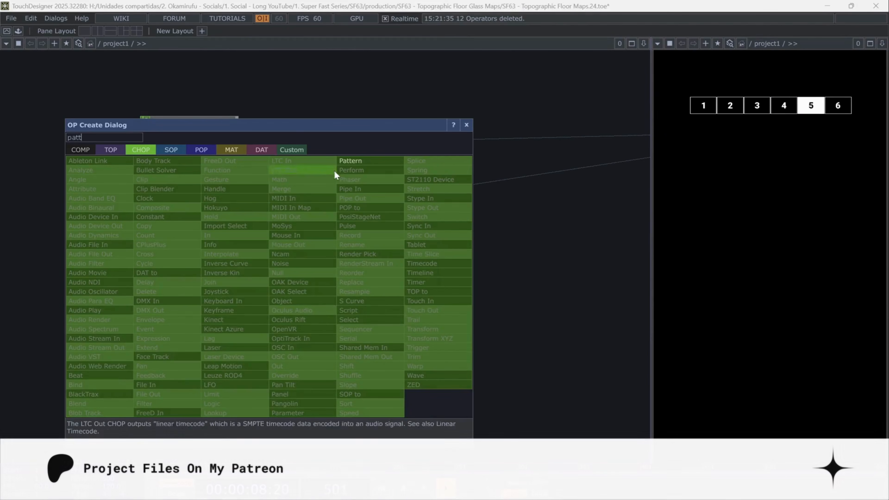
pyautogui.press('Return')
# Set the pattern to a Ramp of length 6 with a to-range of 1 to 2
pyautogui.scroll(3, 167, 303)
pyautogui.press('p')
pyautogui.click(535, 98)
pyautogui.click(506, 151)
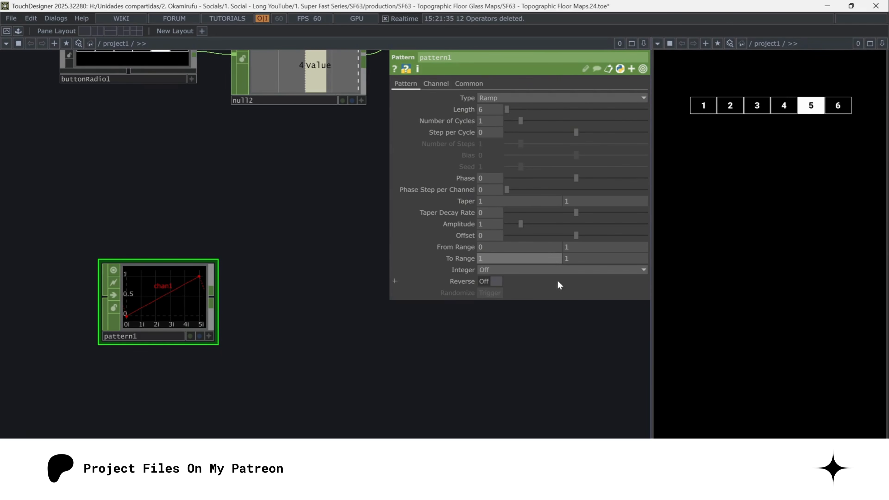
pyautogui.press('Tab')
pyautogui.press('Return')
pyautogui.moveTo(222, 313); pyautogui.dragTo(123, 294)
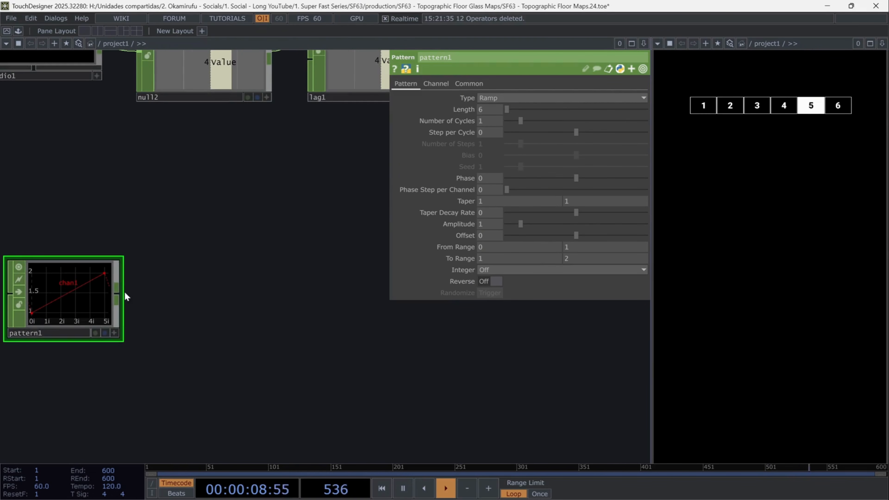
# Append a Shuffle CHOP to the pattern and set its method to Swap Channels and Samples
pyautogui.press('Tab')
pyautogui.write('shu')
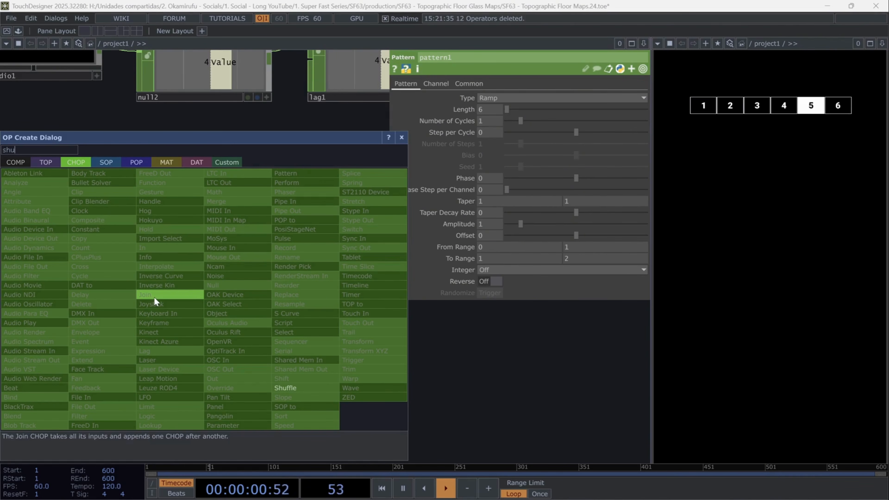
pyautogui.click(320, 389)
pyautogui.click(249, 319)
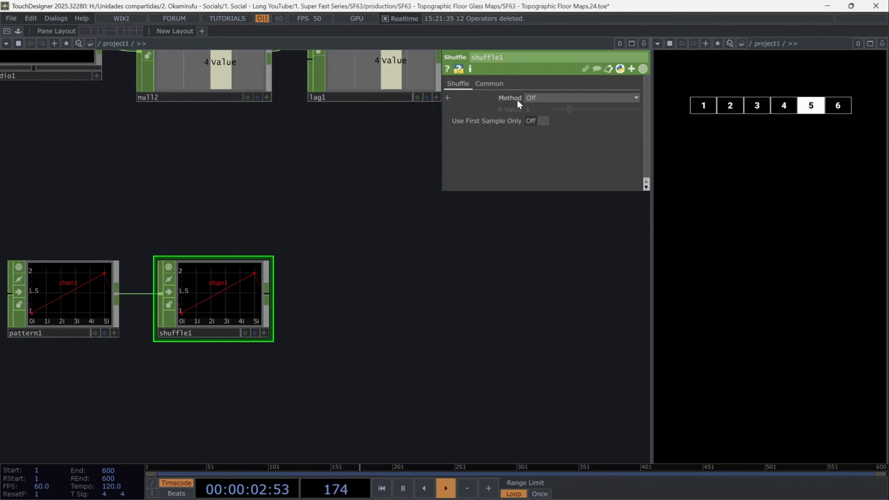
pyautogui.click(536, 98)
pyautogui.click(557, 116)
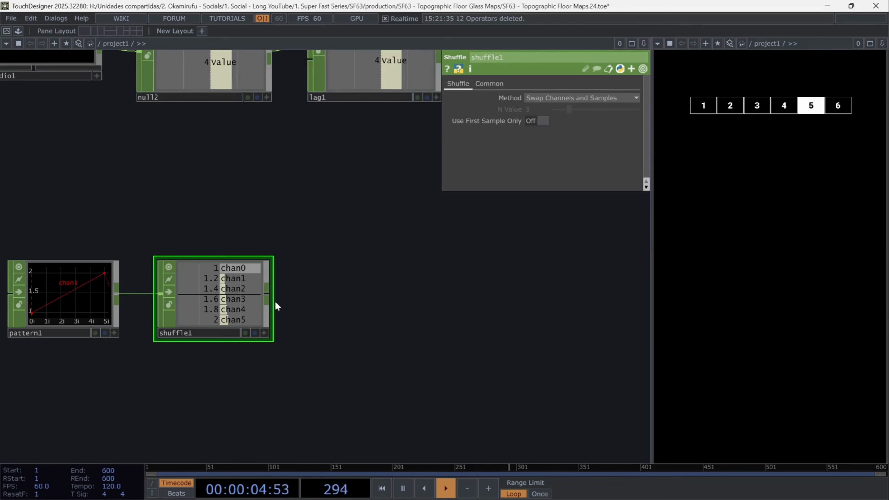
# Add a Math CHOP after the shuffle and set its from-range to 1 and 2
pyautogui.scroll(-3, 368, 321)
pyautogui.moveTo(322, 353); pyautogui.dragTo(316, 357)
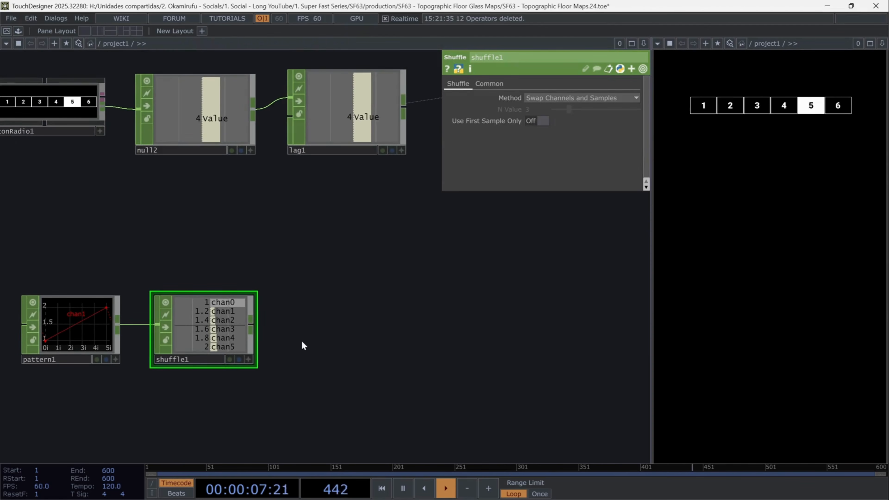
pyautogui.click(309, 242)
pyautogui.click(311, 243)
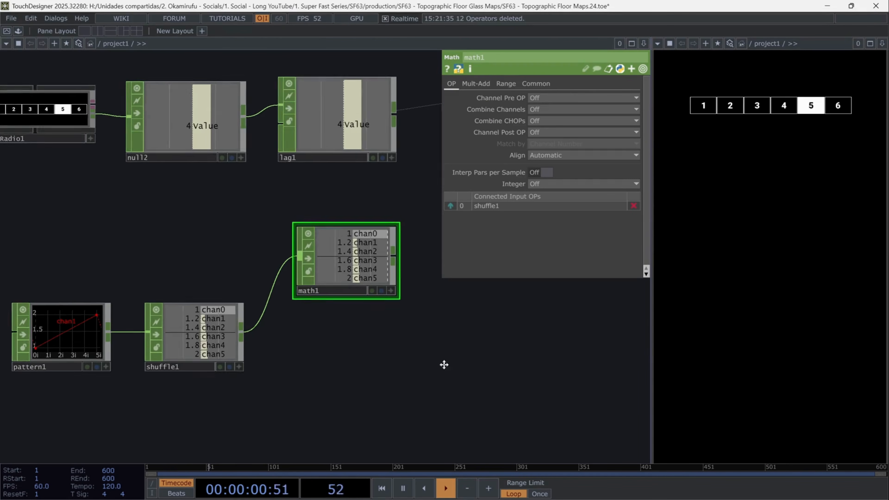
pyautogui.click(508, 82)
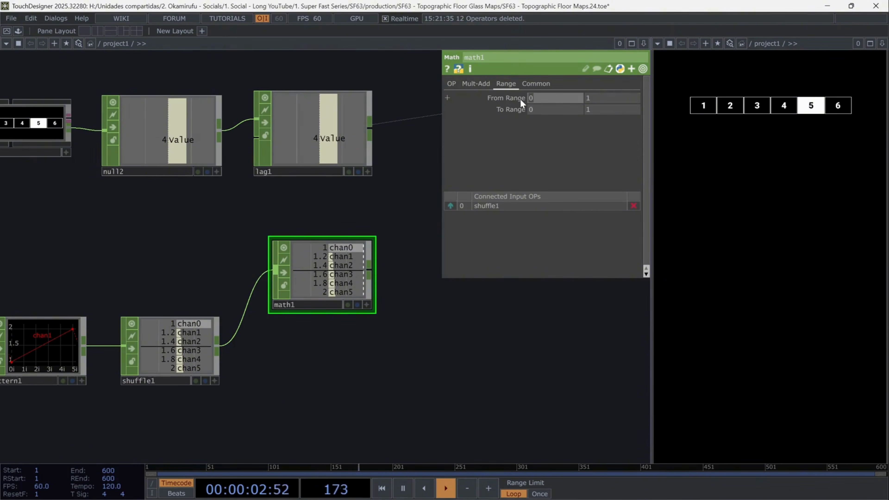
pyautogui.click(575, 98)
pyautogui.write('1')
pyautogui.press('Tab')
pyautogui.write('2')
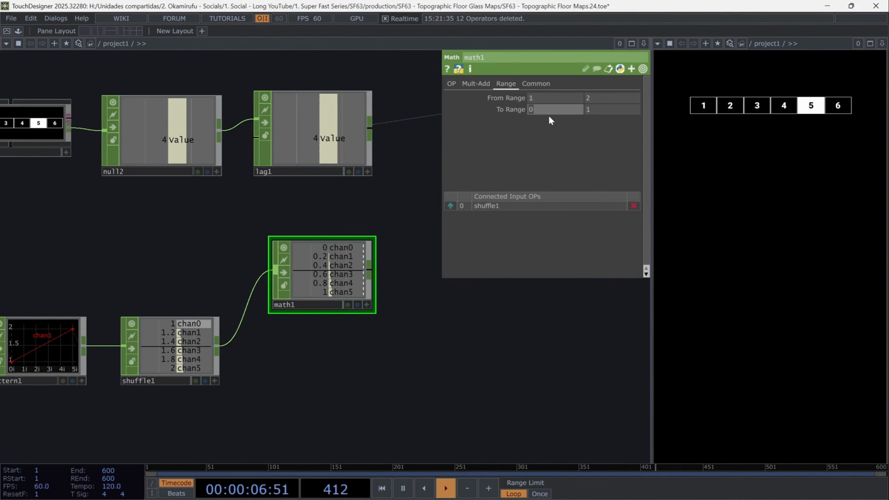
# Set the Math CHOP's to-range to 0.001 and 0.005
pyautogui.click(552, 109)
pyautogui.write('0.')
pyautogui.write('01')
pyautogui.press('Tab')
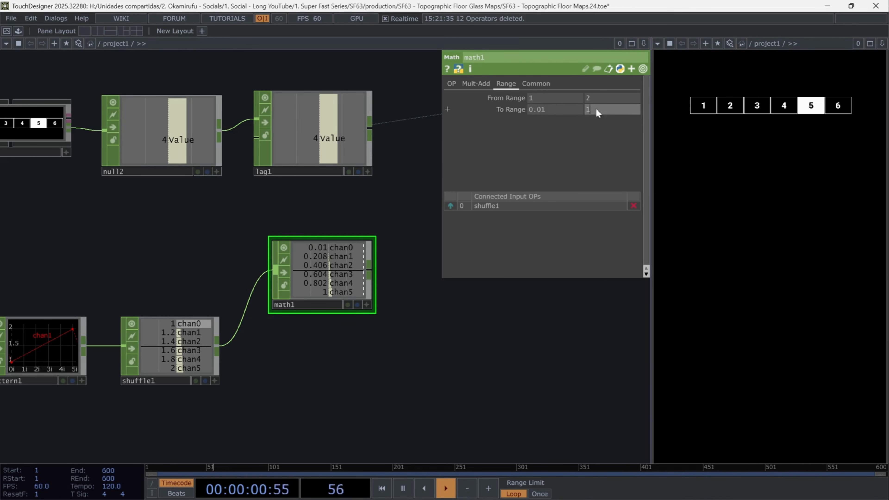
pyautogui.write('0.005')
pyautogui.click(543, 108)
pyautogui.write('0.001')
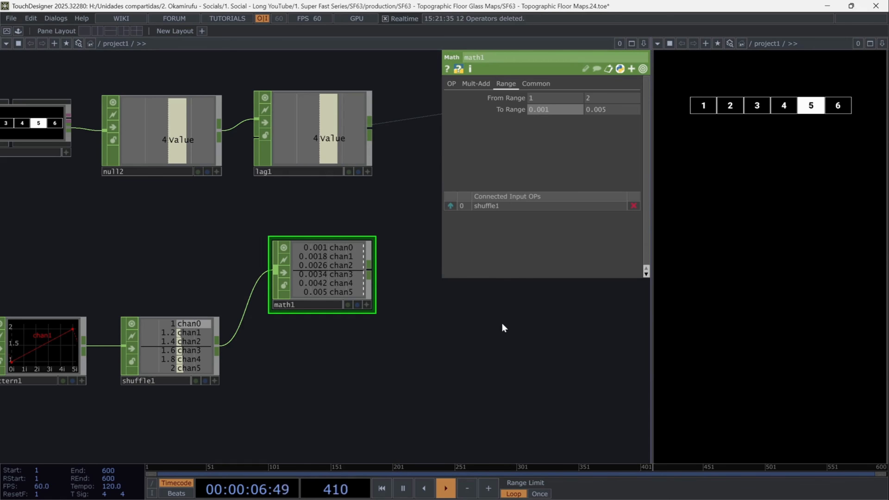
# Branch a second Math CHOP off the shuffle output and set its to-range to 2 and 4
pyautogui.moveTo(291, 356); pyautogui.dragTo(285, 261)
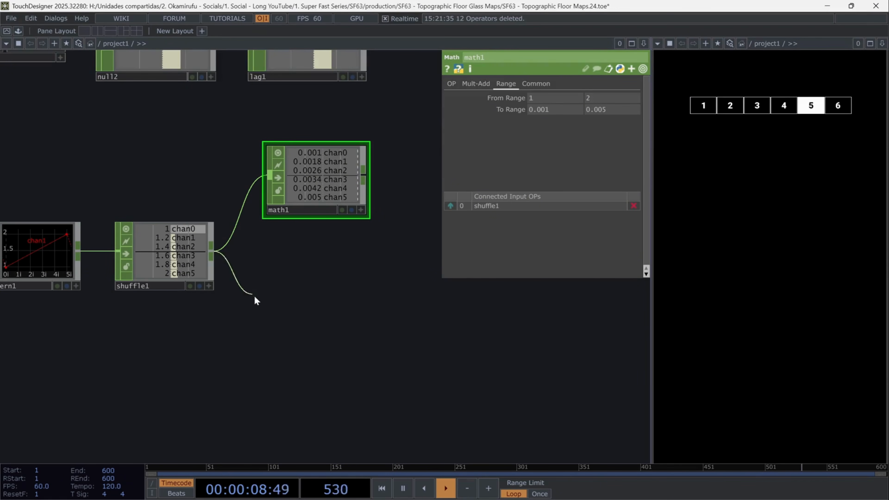
pyautogui.click(259, 303)
pyautogui.write('math')
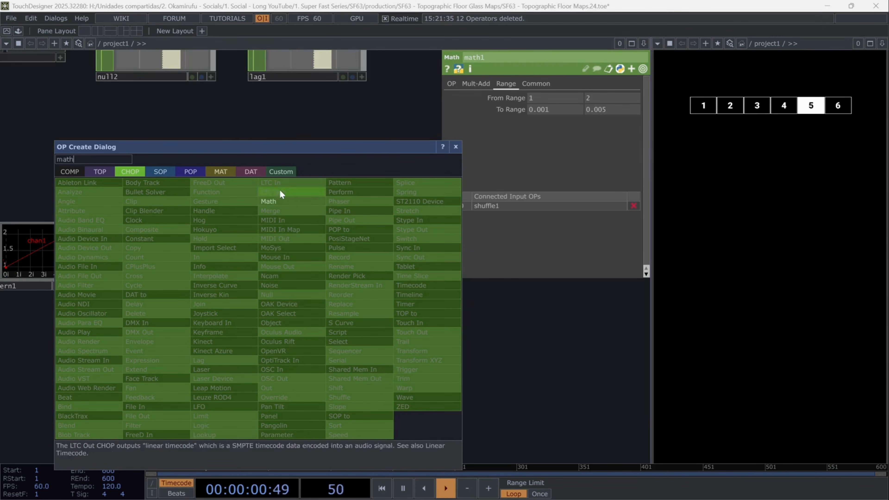
pyautogui.click(277, 201)
pyautogui.click(535, 184)
pyautogui.click(508, 84)
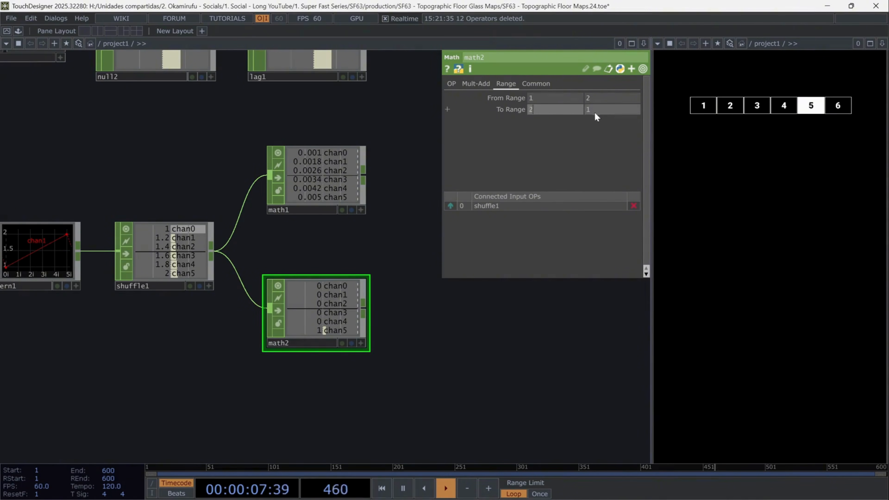
pyautogui.write('4')
pyautogui.press('Return')
# Add a Select CHOP below that pulls the value from null2
pyautogui.moveTo(437, 343); pyautogui.dragTo(429, 292)
pyautogui.scroll(-1, 399, 337)
pyautogui.moveTo(386, 346); pyautogui.dragTo(364, 349)
pyautogui.press('Tab')
pyautogui.write('sel')
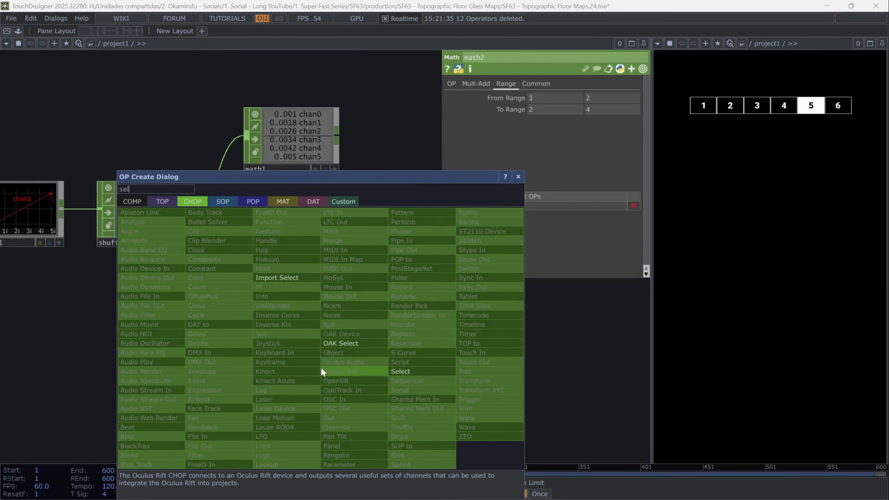
pyautogui.write('ect')
pyautogui.press('Return')
pyautogui.click(326, 365)
pyautogui.moveTo(343, 333); pyautogui.dragTo(307, 369)
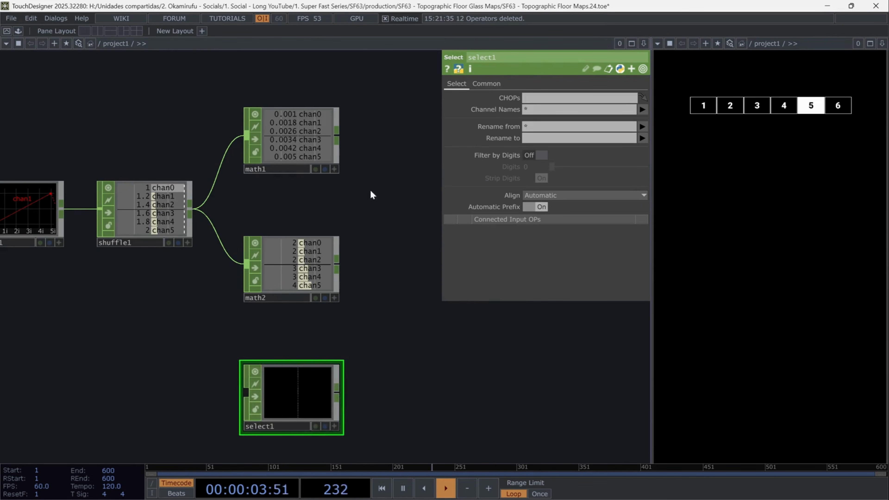
pyautogui.moveTo(381, 95); pyautogui.dragTo(363, 275)
pyautogui.moveTo(127, 194); pyautogui.dragTo(565, 101)
pyautogui.moveTo(374, 425); pyautogui.dragTo(447, 79)
# Append a Logic CHOP to the select and set Convert Input to On When Value Changed
pyautogui.moveTo(369, 219); pyautogui.dragTo(140, 311)
pyautogui.click(136, 300)
pyautogui.click(179, 291)
pyautogui.write('log')
pyautogui.press('Return')
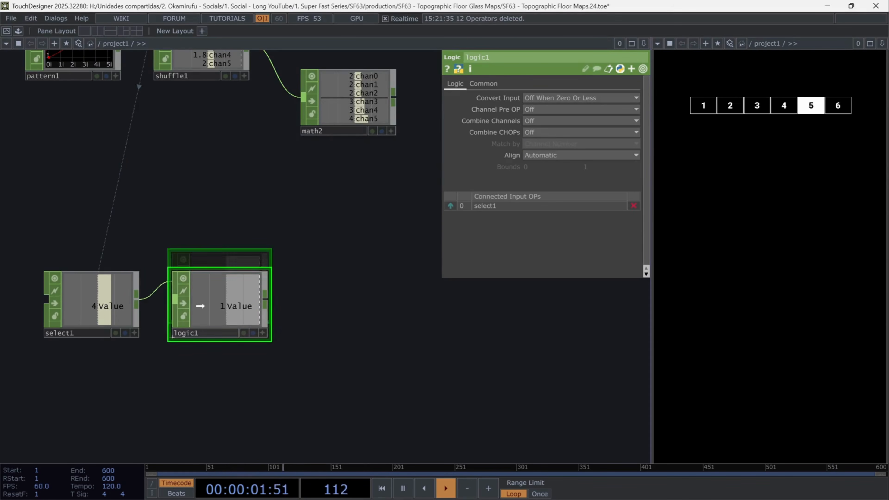
pyautogui.click(547, 99)
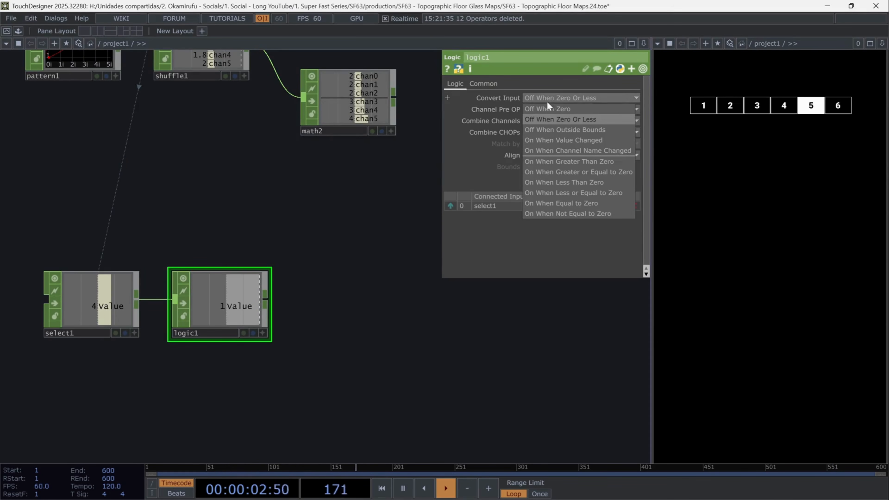
pyautogui.click(562, 140)
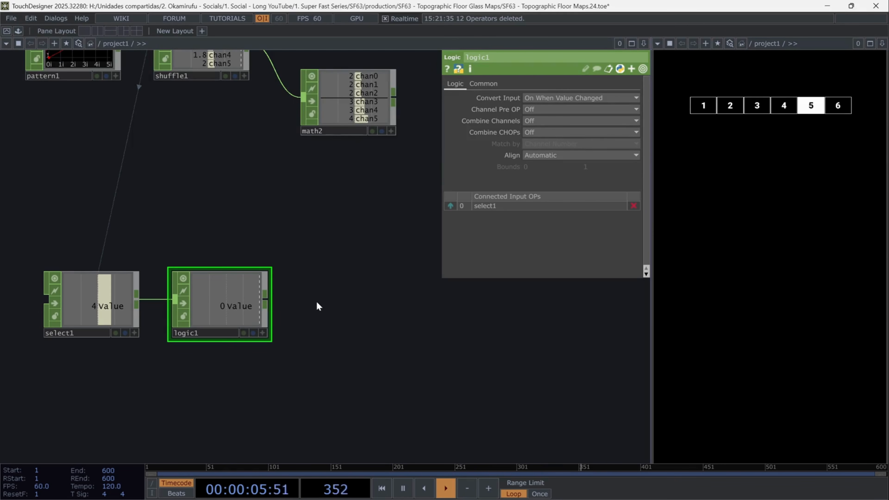
# Append a Count CHOP after the Logic CHOP
pyautogui.click(265, 303)
pyautogui.click(295, 309)
pyautogui.write('co')
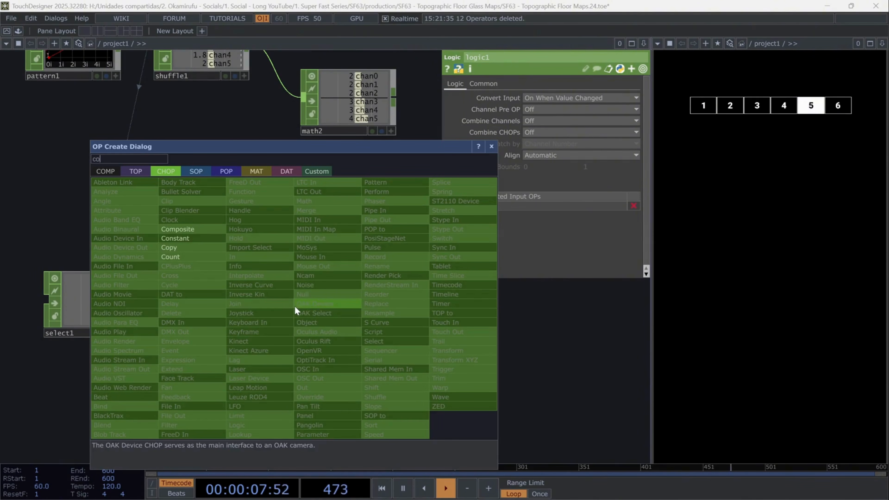
pyautogui.write('unt')
pyautogui.press('Return')
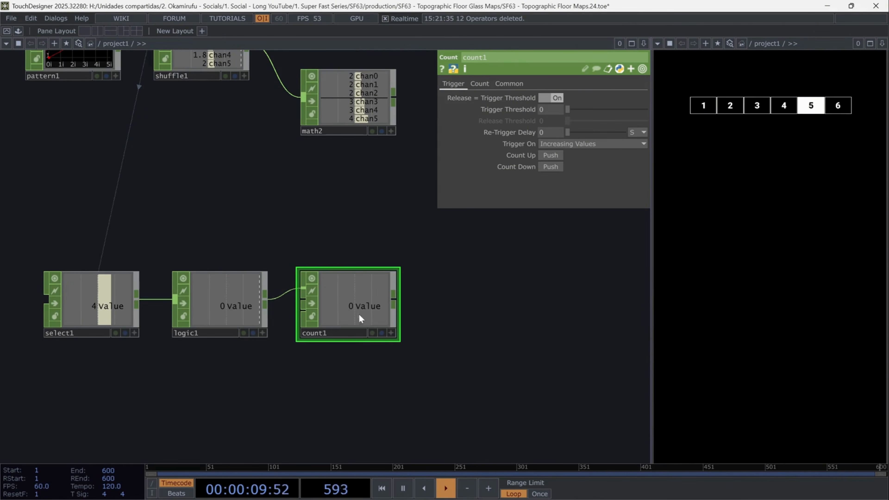
pyautogui.moveTo(488, 295); pyautogui.dragTo(484, 294)
# Add a new Pattern CHOP, set its type to Random and its length to 6
pyautogui.press('Tab')
pyautogui.write('patt')
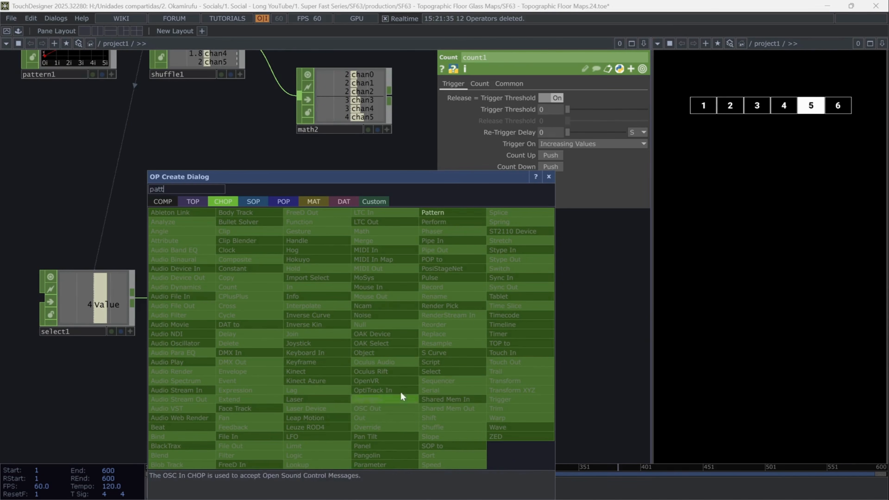
pyautogui.click(460, 214)
pyautogui.click(343, 400)
pyautogui.moveTo(443, 392); pyautogui.dragTo(340, 387)
pyautogui.click(560, 98)
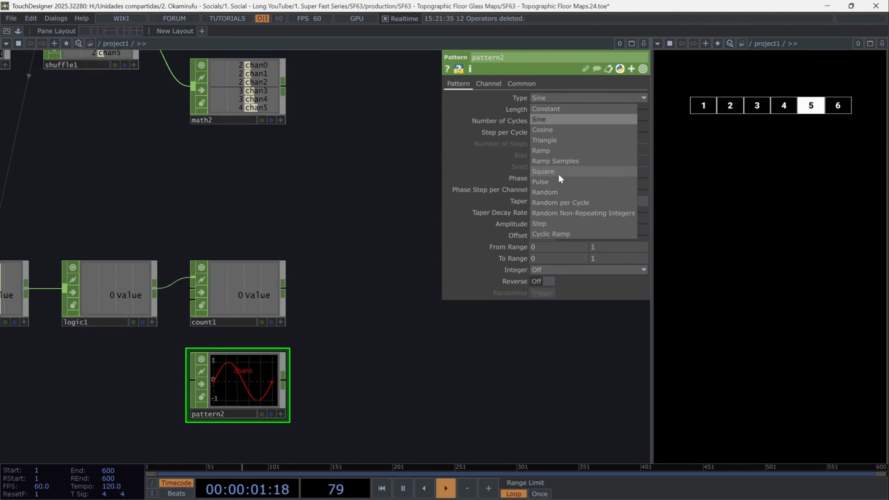
pyautogui.click(549, 192)
pyautogui.click(551, 110)
pyautogui.write('6')
pyautogui.press('Return')
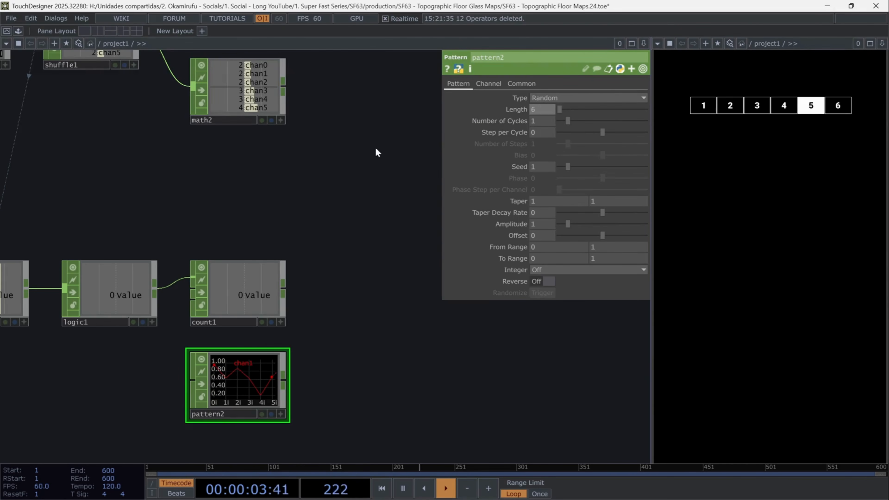
# Link the random pattern's seed to count1's value and set its to-range to 0.01 and 2
pyautogui.moveTo(517, 171); pyautogui.dragTo(519, 169)
pyautogui.click(517, 165)
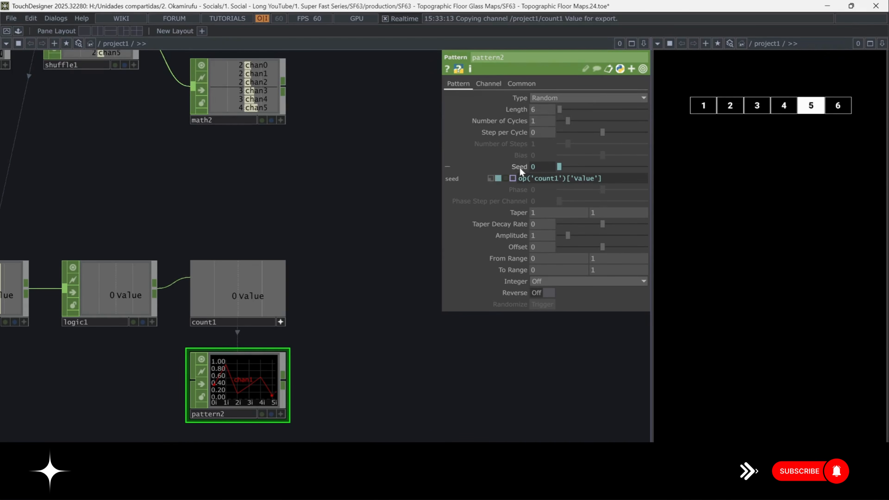
pyautogui.click(518, 168)
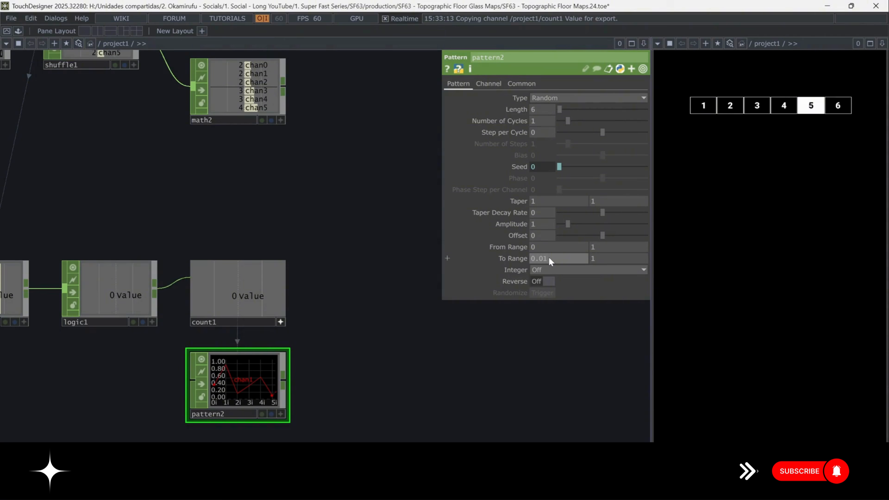
pyautogui.press('Tab')
pyautogui.write('2')
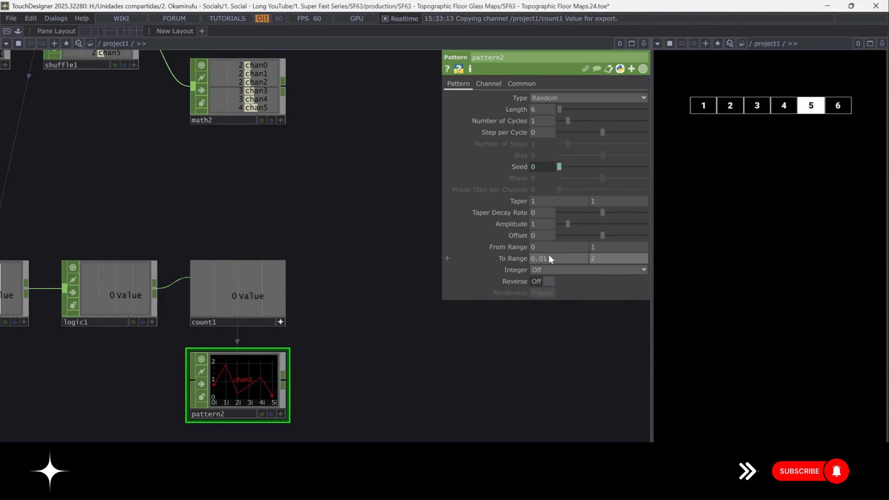
# Append a Shuffle CHOP to the random pattern with method Swap Channels and Samples
pyautogui.moveTo(418, 367); pyautogui.dragTo(336, 346)
pyautogui.click(201, 362)
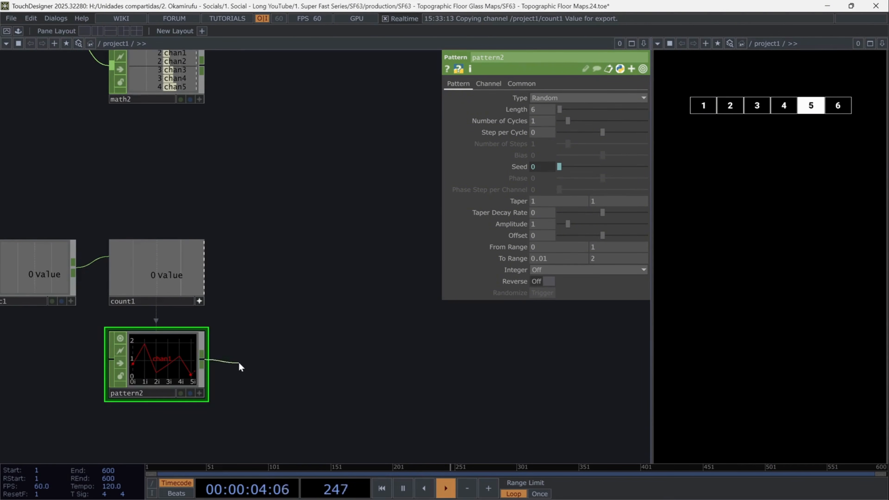
pyautogui.press('Tab')
pyautogui.write('sh')
pyautogui.click(340, 428)
pyautogui.click(292, 353)
pyautogui.click(567, 98)
pyautogui.click(569, 122)
pyautogui.scroll(1, 420, 363)
pyautogui.moveTo(422, 374); pyautogui.dragTo(411, 376)
# Append a Select CHOP whose channel names use the expression 'chan' + str(int(op('null2')[0]))
pyautogui.click(316, 365)
pyautogui.press('Tab')
pyautogui.write('sel')
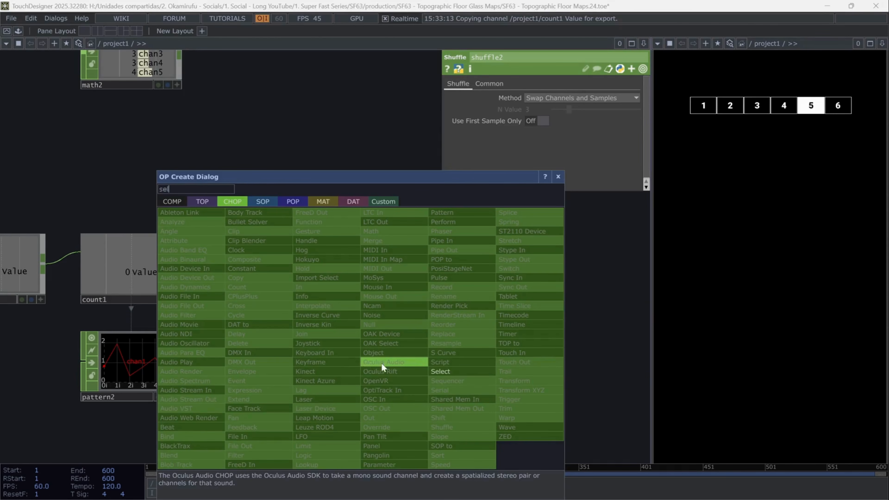
pyautogui.click(440, 371)
pyautogui.click(437, 371)
pyautogui.moveTo(543, 382); pyautogui.dragTo(453, 380)
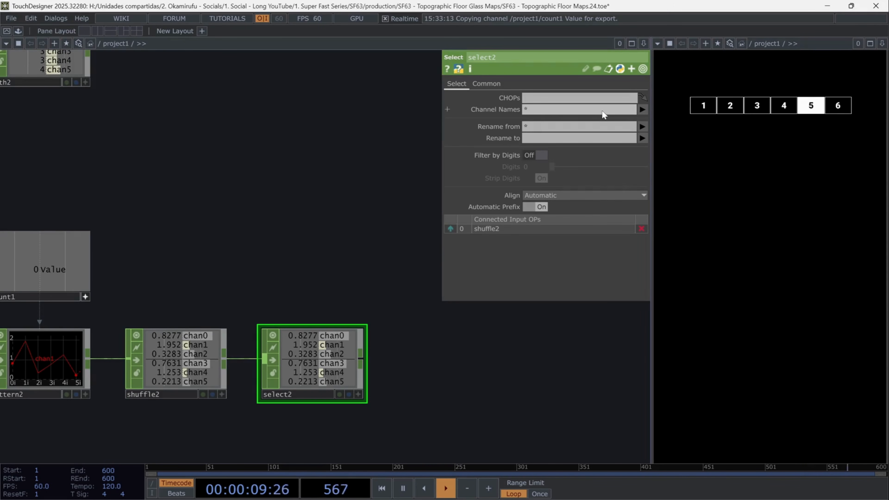
pyautogui.click(501, 109)
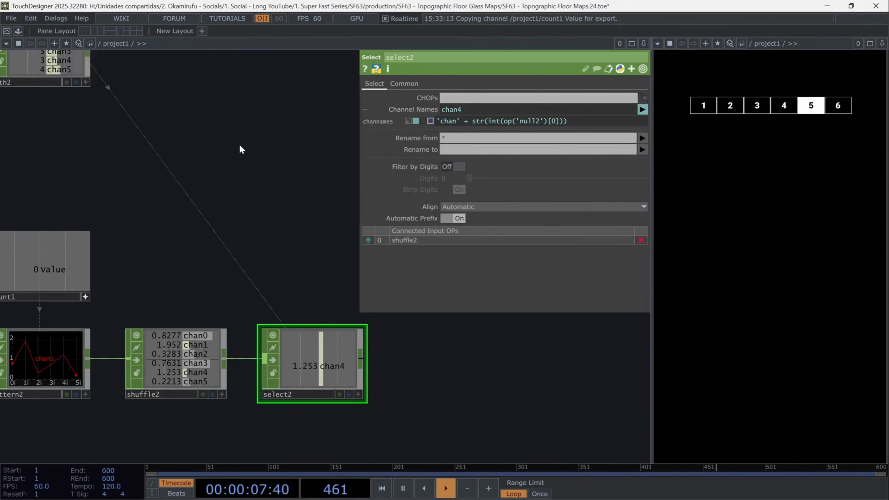
pyautogui.moveTo(241, 150); pyautogui.dragTo(287, 160)
# Switch between the numbered buttons 5, 4 and 2 to test which channel gets selected
pyautogui.moveTo(487, 359); pyautogui.dragTo(384, 337)
pyautogui.click(785, 108)
pyautogui.click(759, 107)
pyautogui.click(735, 106)
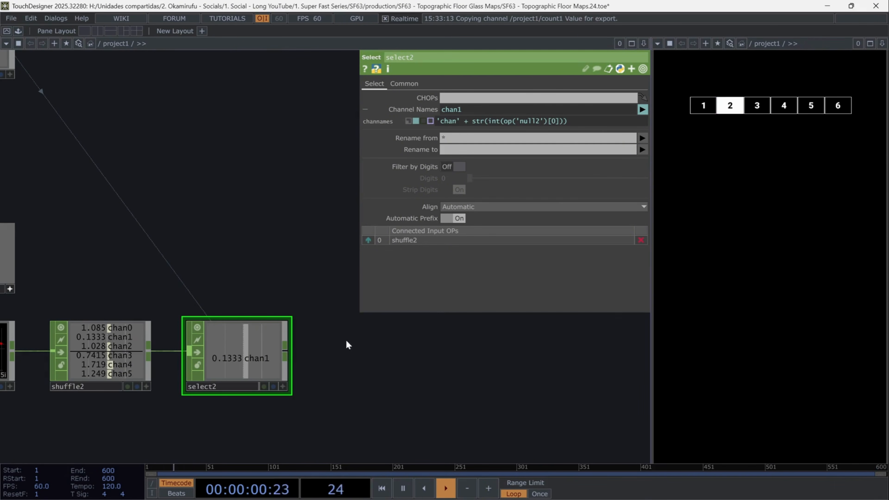
# Append a Rename CHOP that renames the selected channel to gap
pyautogui.click(286, 355)
pyautogui.click(341, 372)
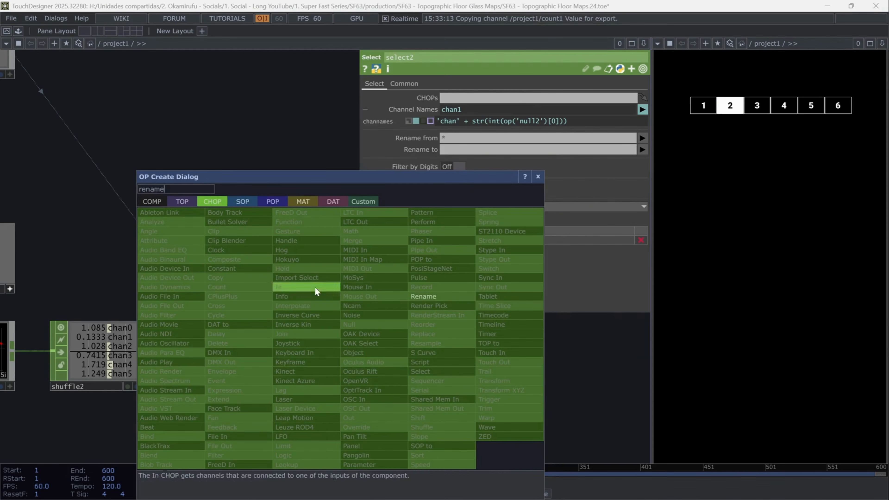
pyautogui.click(315, 294)
pyautogui.click(361, 351)
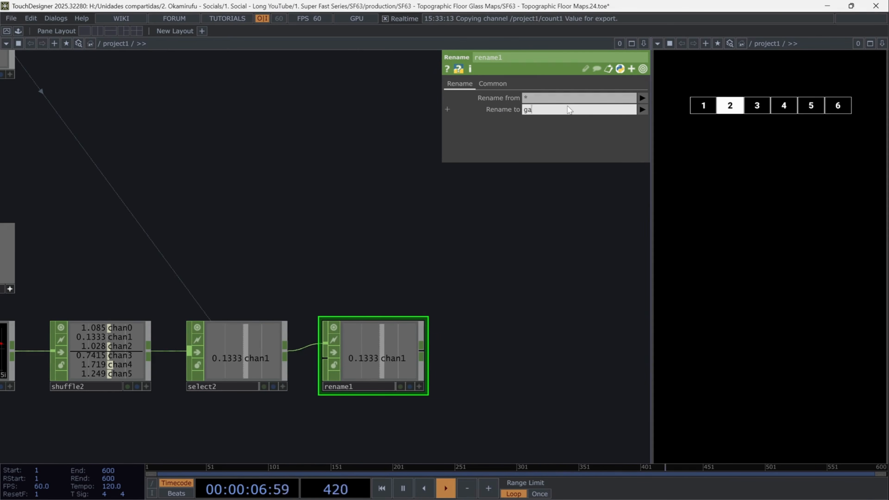
pyautogui.moveTo(461, 344); pyautogui.dragTo(310, 312)
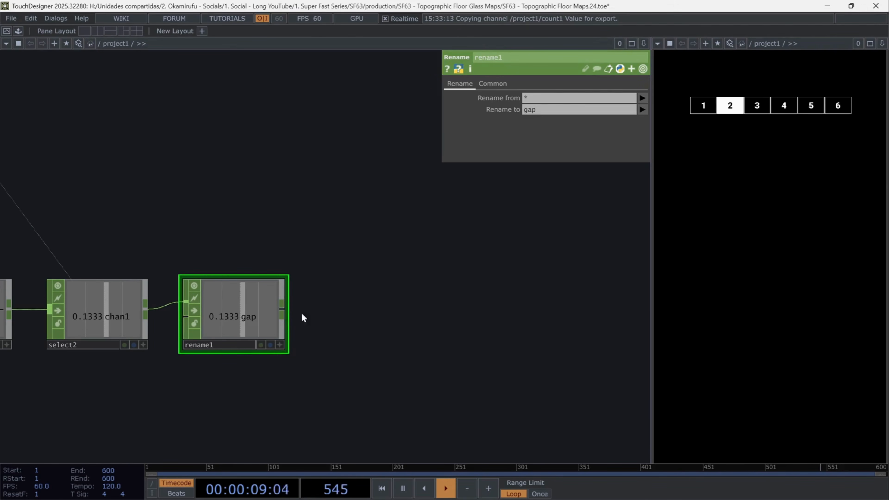
# Append a Lag CHOP, set both lag values to 1 and turn on Clamp Acceleration
pyautogui.rightClick(288, 309)
pyautogui.write('lag')
pyautogui.press('Return')
pyautogui.click(370, 304)
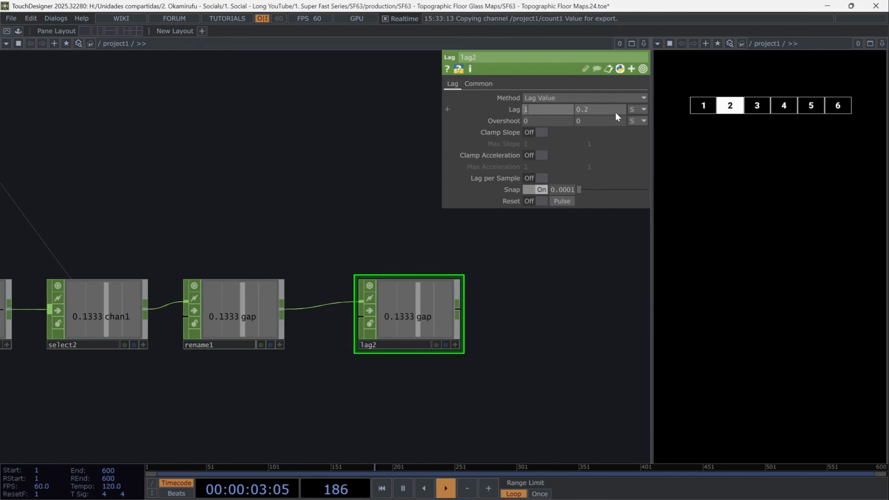
pyautogui.press('Tab')
pyautogui.write('1')
pyautogui.press('Tab')
pyautogui.moveTo(566, 254); pyautogui.dragTo(561, 257)
pyautogui.click(542, 158)
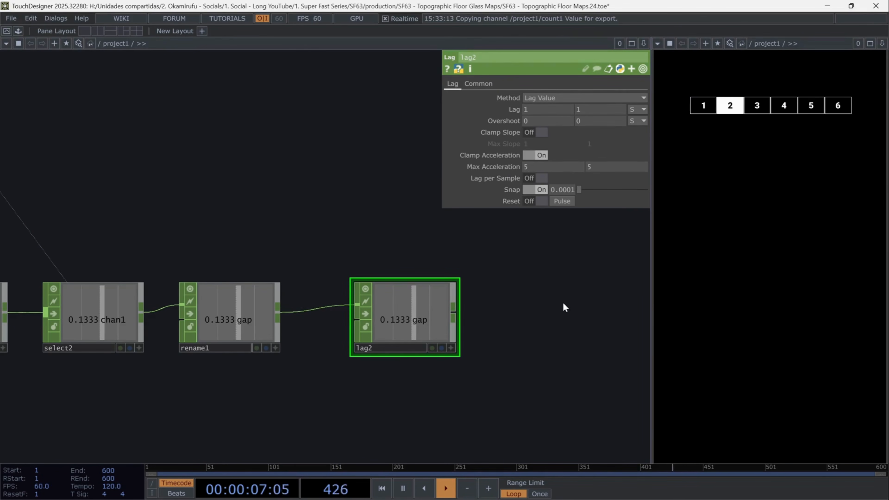
pyautogui.scroll(-3, 500, 403)
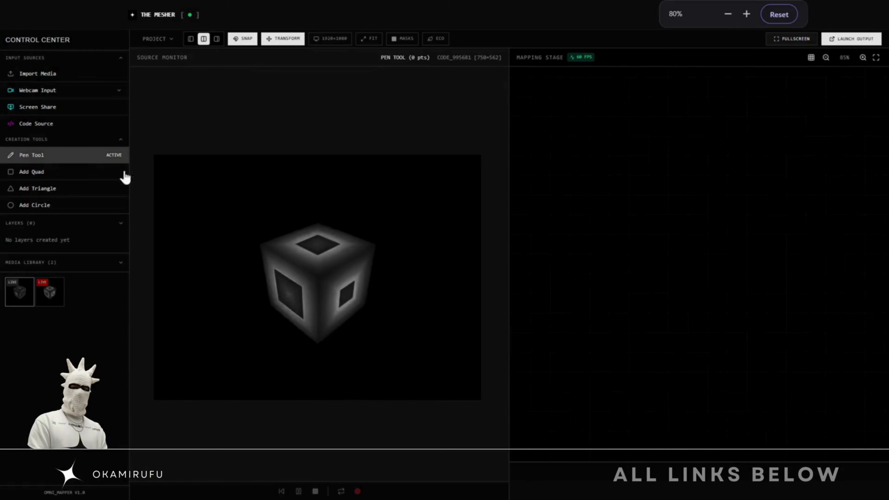
pyautogui.click(261, 243)
pyautogui.click(318, 277)
pyautogui.click(377, 242)
pyautogui.click(317, 218)
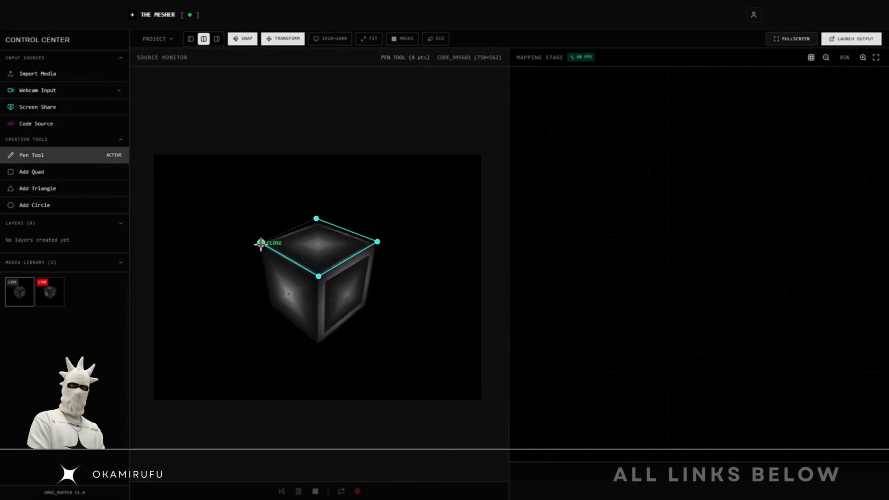
pyautogui.click(261, 242)
pyautogui.moveTo(682, 193); pyautogui.dragTo(595, 147)
pyautogui.moveTo(793, 249); pyautogui.dragTo(832, 317)
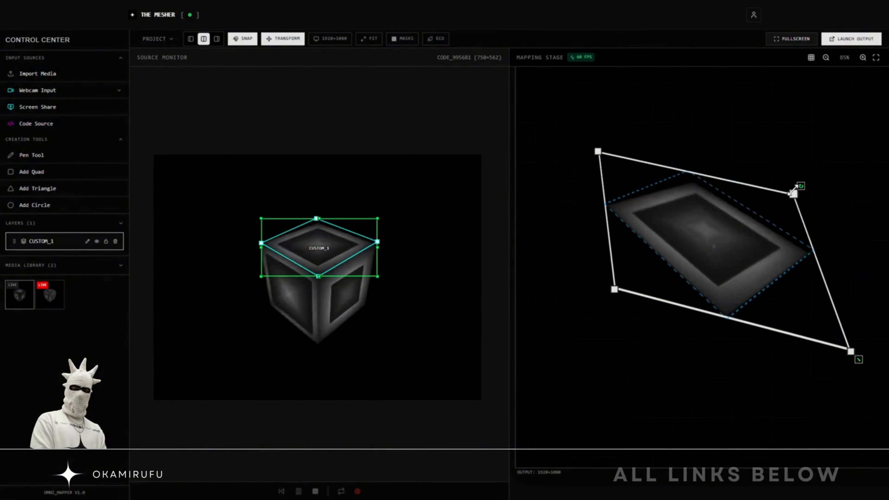
pyautogui.doubleClick(107, 119)
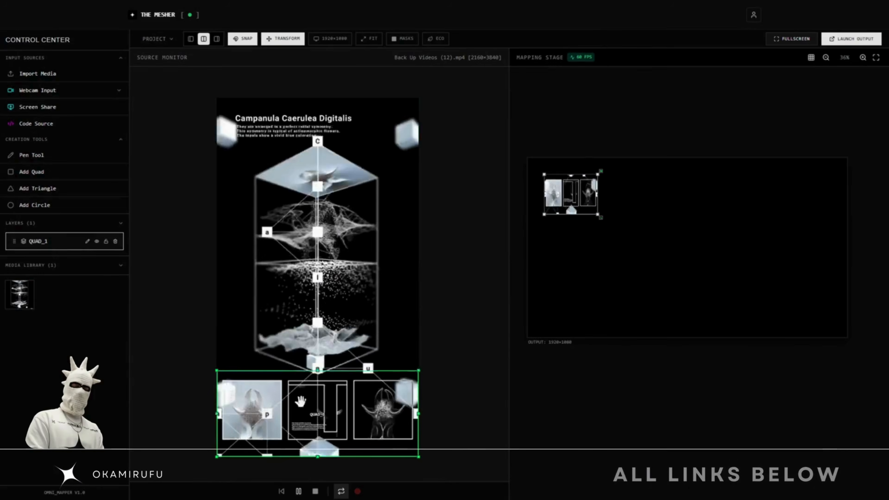
pyautogui.moveTo(216, 377); pyautogui.dragTo(222, 381)
pyautogui.hotkey('ctrl', 'd')
pyautogui.hotkey('ctrl', 'd')
pyautogui.moveTo(247, 394); pyautogui.dragTo(378, 394)
pyautogui.moveTo(246, 392); pyautogui.dragTo(312, 393)
pyautogui.moveTo(571, 194); pyautogui.dragTo(642, 191)
pyautogui.click(31, 172)
pyautogui.moveTo(595, 225); pyautogui.dragTo(718, 230)
pyautogui.moveTo(749, 259); pyautogui.dragTo(666, 350)
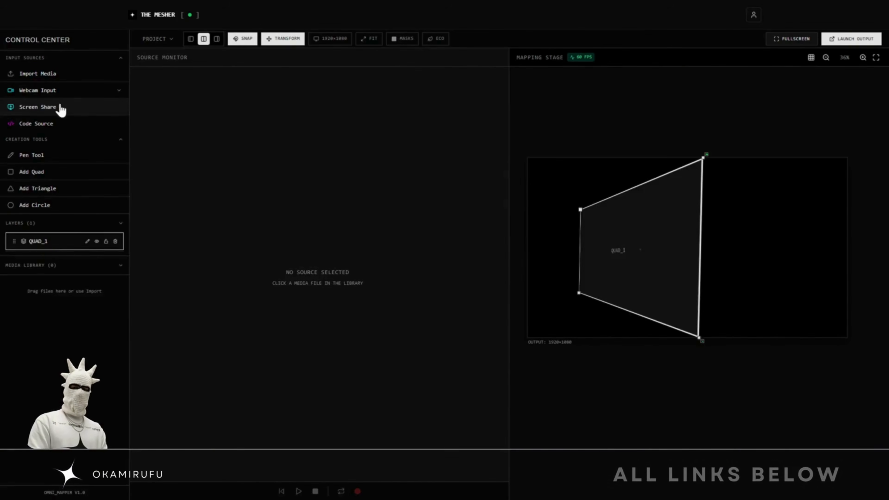
pyautogui.click(60, 107)
pyautogui.click(325, 84)
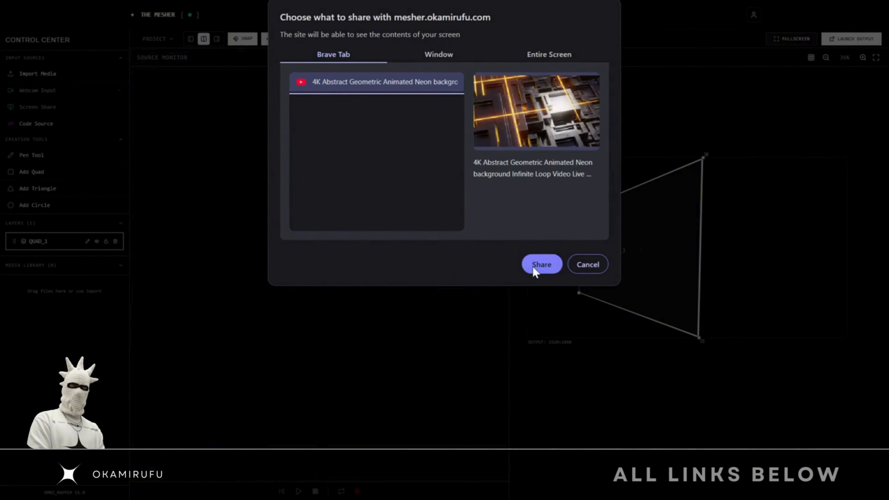
pyautogui.click(541, 265)
pyautogui.click(137, 16)
pyautogui.click(24, 332)
pyautogui.moveTo(580, 225); pyautogui.dragTo(528, 173)
pyautogui.moveTo(579, 308); pyautogui.dragTo(528, 353)
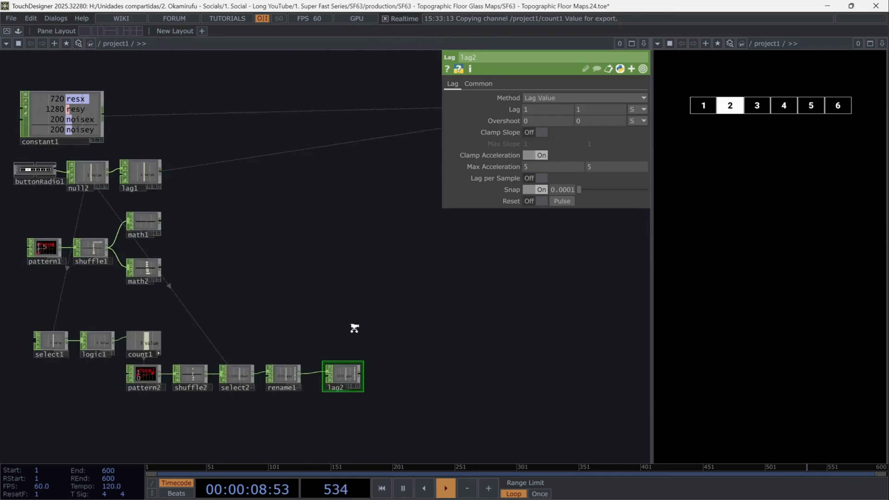
pyautogui.scroll(-2, 272, 241)
pyautogui.scroll(3, 272, 241)
# Add a Noise TOP to the network and set its amplitude to 1
pyautogui.moveTo(272, 241); pyautogui.dragTo(128, 293)
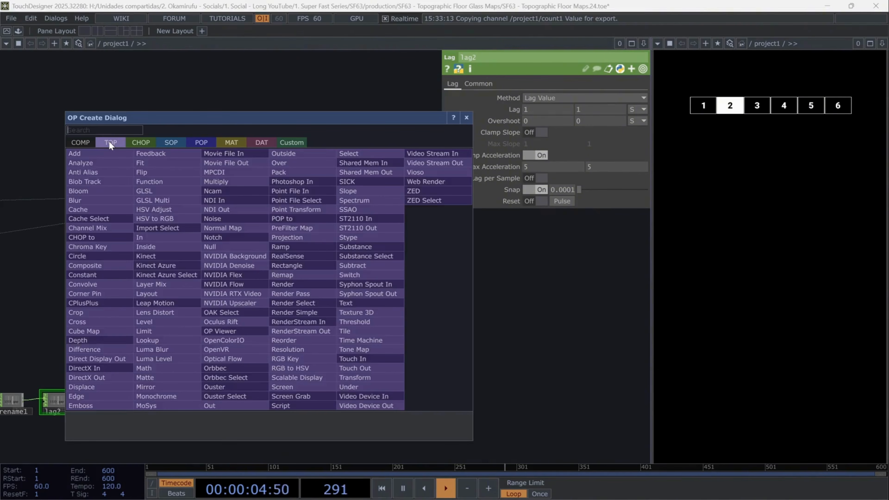
pyautogui.write('noi')
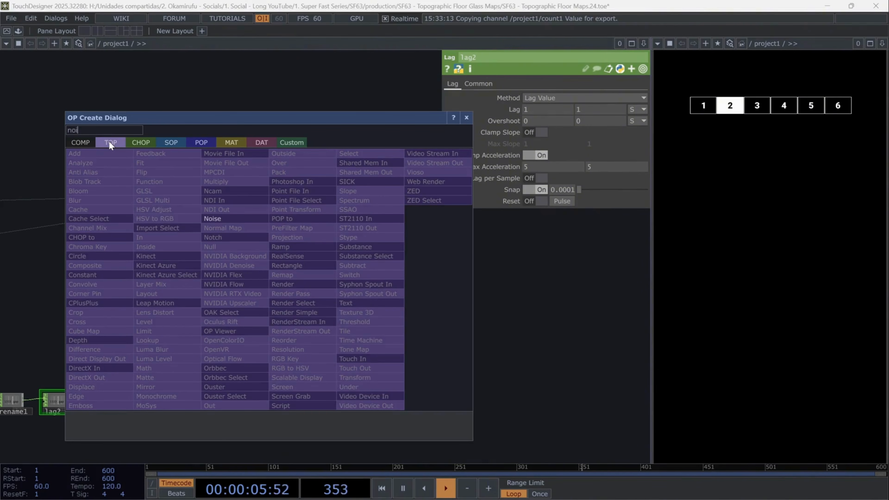
pyautogui.click(216, 219)
pyautogui.click(295, 220)
pyautogui.scroll(5, 295, 220)
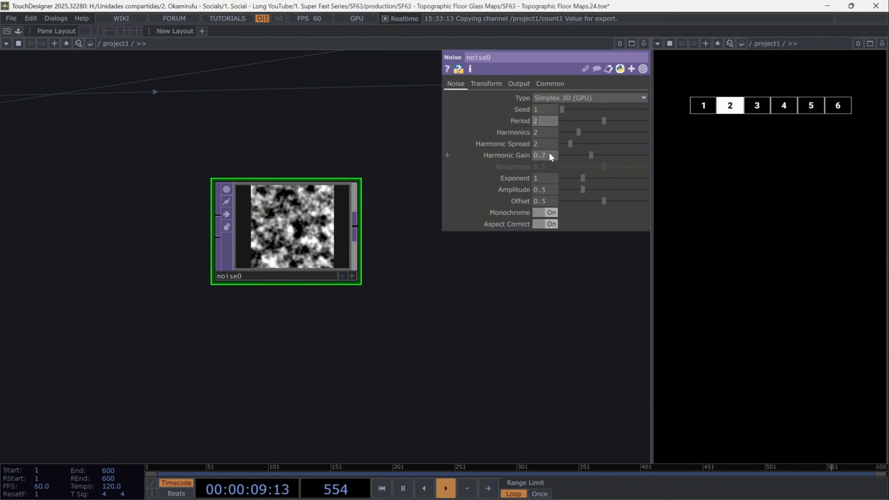
pyautogui.press('Return')
pyautogui.click(548, 188)
pyautogui.write('1')
pyautogui.press('Return')
# Set the noise's translate X to the expression absTime.seconds*0.1
pyautogui.click(490, 83)
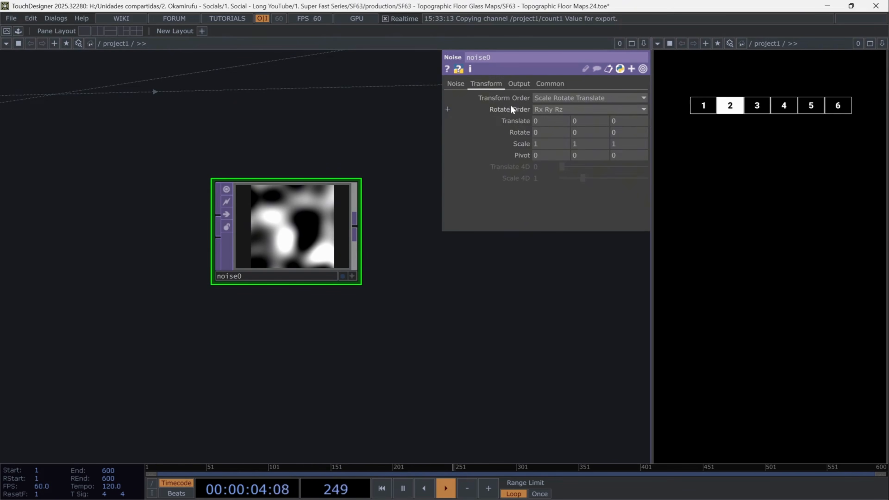
pyautogui.click(525, 121)
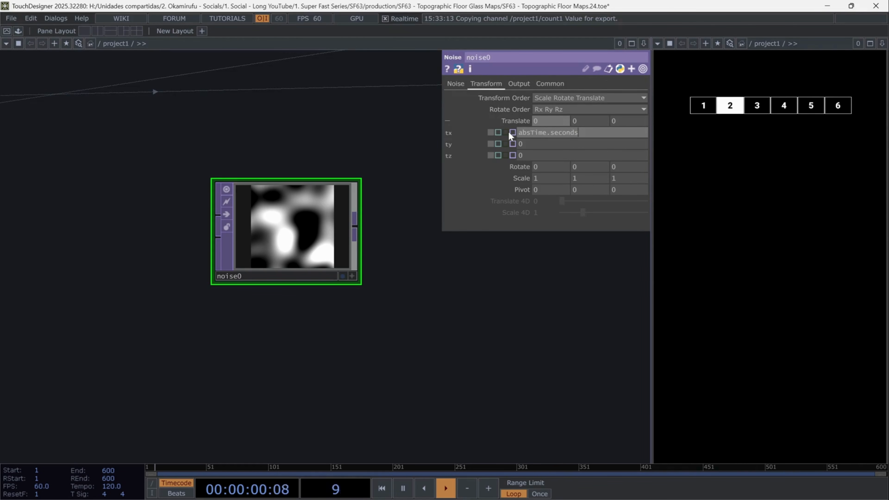
pyautogui.press('Return')
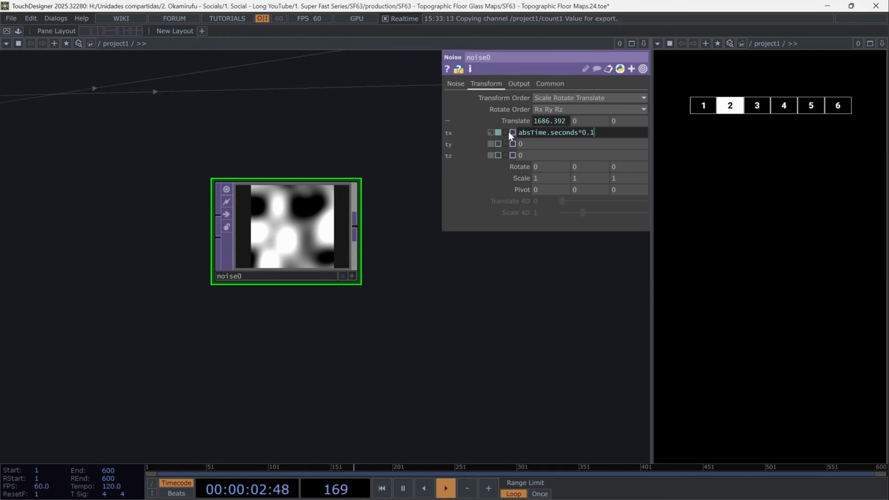
# Set the noise's translate Z to the expression me.digits/10*op('lag2')['gap']
pyautogui.moveTo(441, 162); pyautogui.dragTo(406, 163)
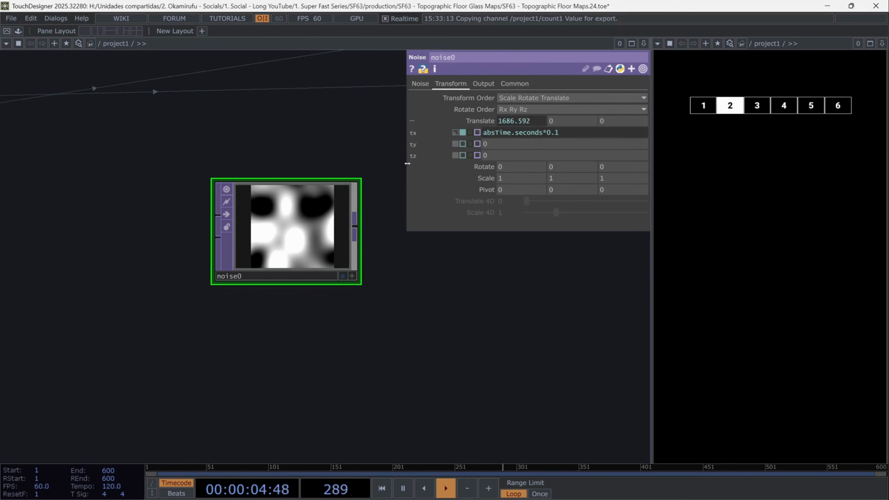
pyautogui.click(463, 155)
pyautogui.write("me.digits/10*op('lag2')['gap']")
pyautogui.press('Return')
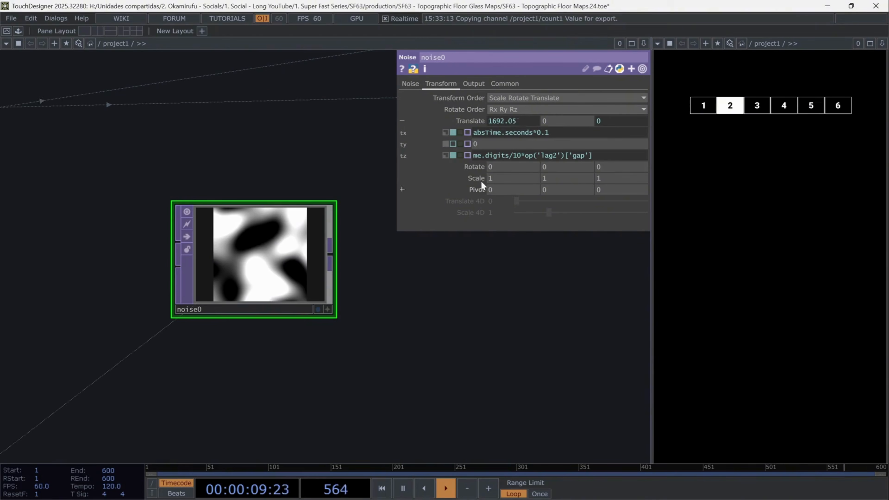
pyautogui.click(536, 156)
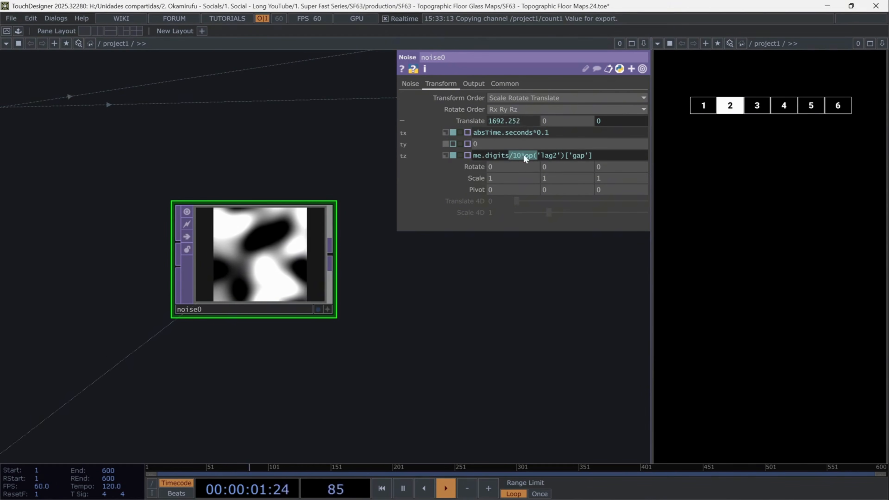
pyautogui.moveTo(592, 156); pyautogui.dragTo(545, 157)
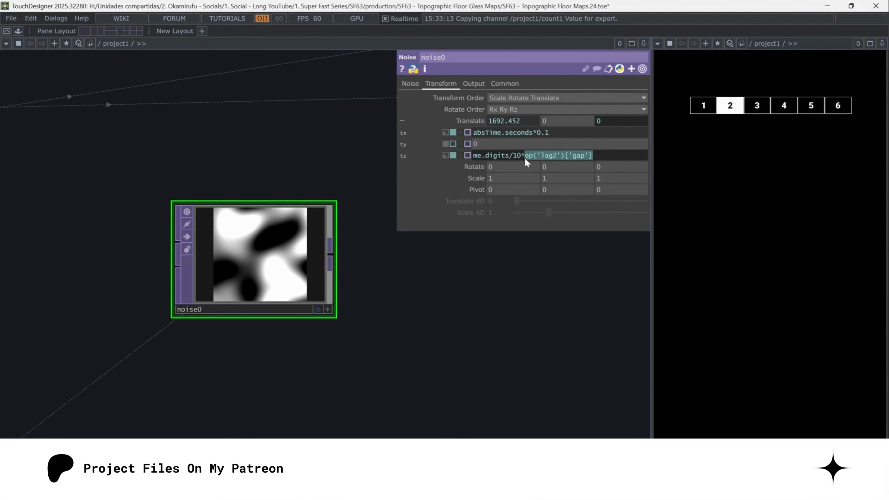
# Set the noise resolution width and height to op('constant1')['noisex'] and ['noisey'] divided by op('shuffle1')['chan' + str(me.digits)]
pyautogui.click(552, 290)
pyautogui.moveTo(551, 290); pyautogui.dragTo(486, 319, button='middle')
pyautogui.moveTo(486, 319); pyautogui.dragTo(395, 333)
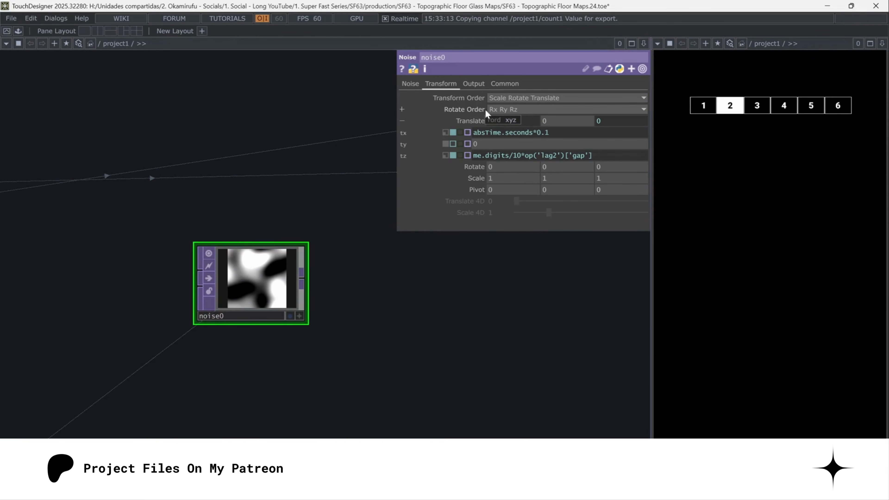
pyautogui.click(501, 87)
pyautogui.click(472, 110)
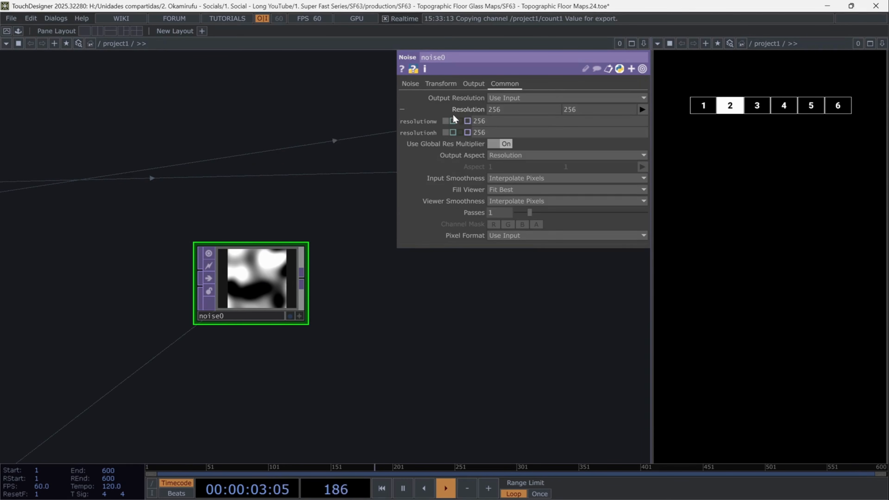
pyautogui.click(453, 121)
pyautogui.click(453, 132)
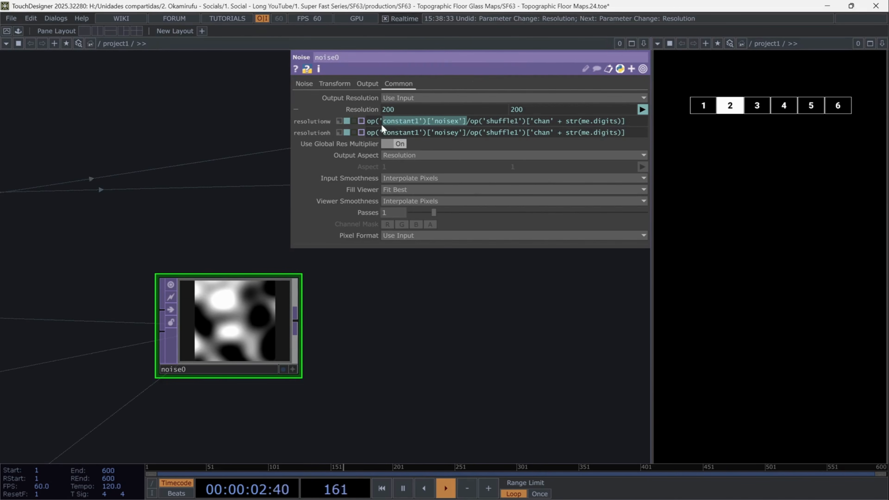
pyautogui.moveTo(388, 122); pyautogui.dragTo(364, 129)
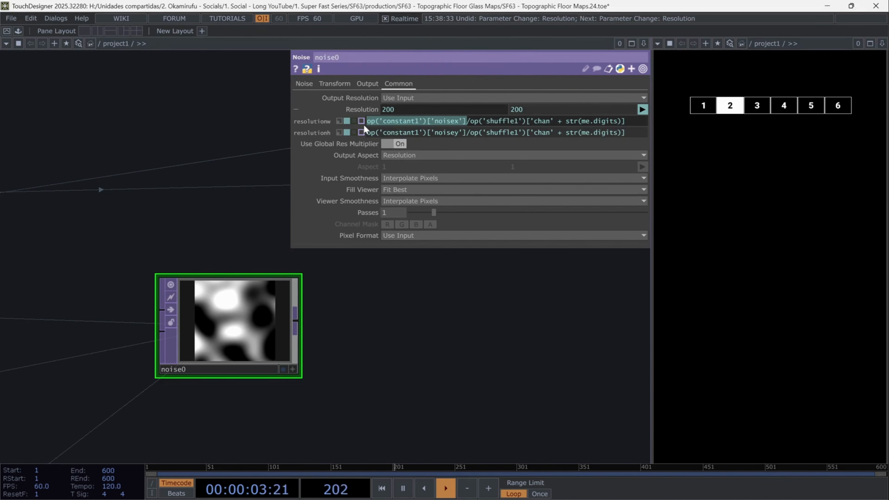
pyautogui.moveTo(470, 121); pyautogui.dragTo(633, 130)
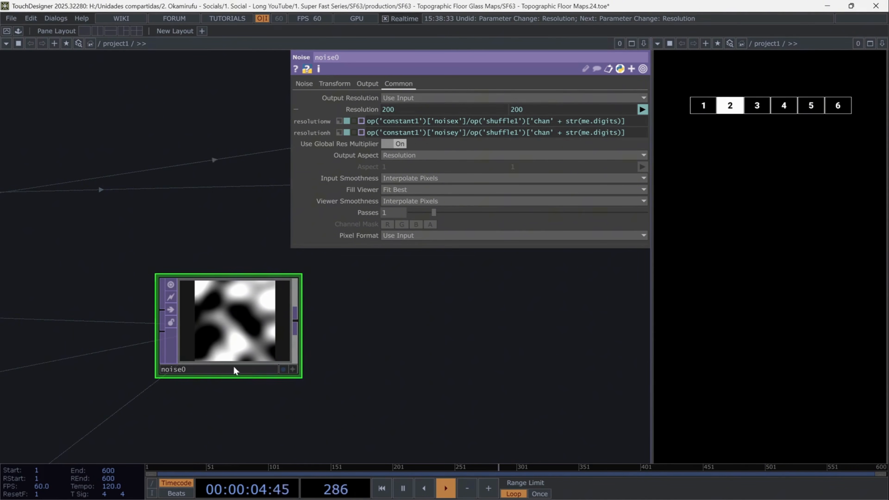
# Append a TOP to POP operator after the noise
pyautogui.moveTo(389, 335); pyautogui.dragTo(352, 336)
pyautogui.moveTo(351, 336); pyautogui.dragTo(323, 359, button='middle')
pyautogui.moveTo(345, 351); pyautogui.dragTo(307, 293)
pyautogui.press('p')
pyautogui.scroll(-1, 287, 295)
pyautogui.click(225, 280)
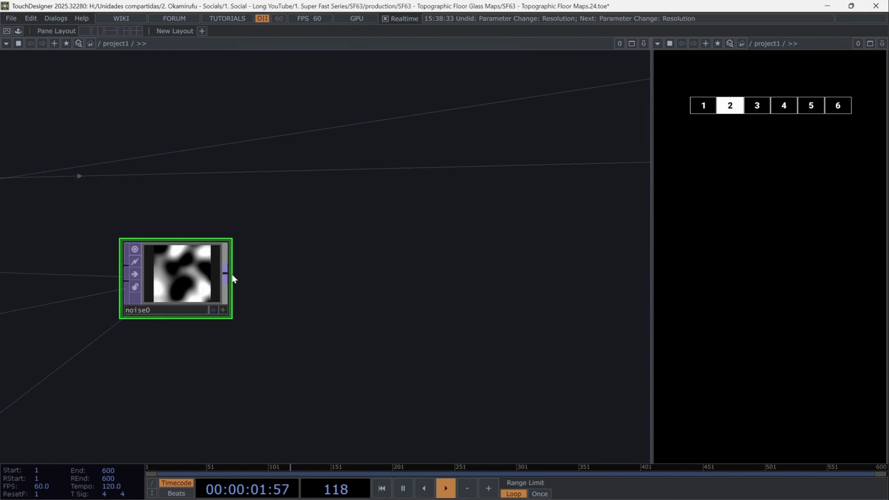
pyautogui.click(272, 274)
pyautogui.click(206, 137)
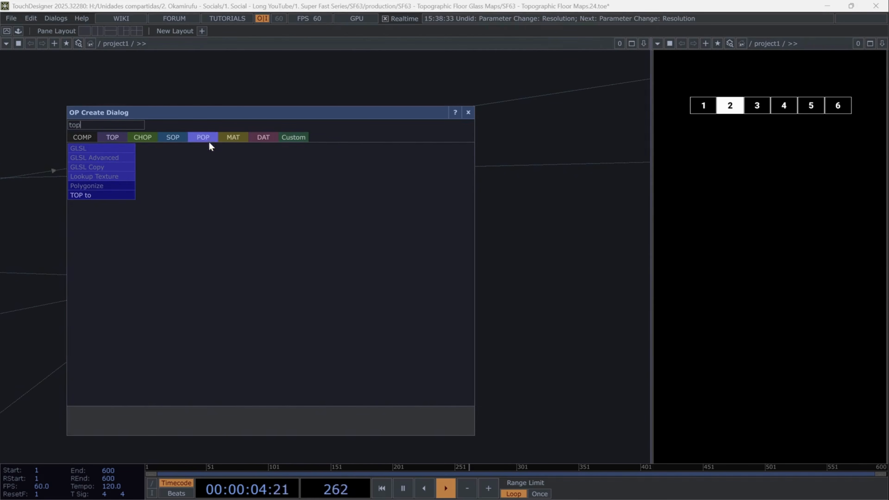
pyautogui.click(117, 192)
pyautogui.press('p')
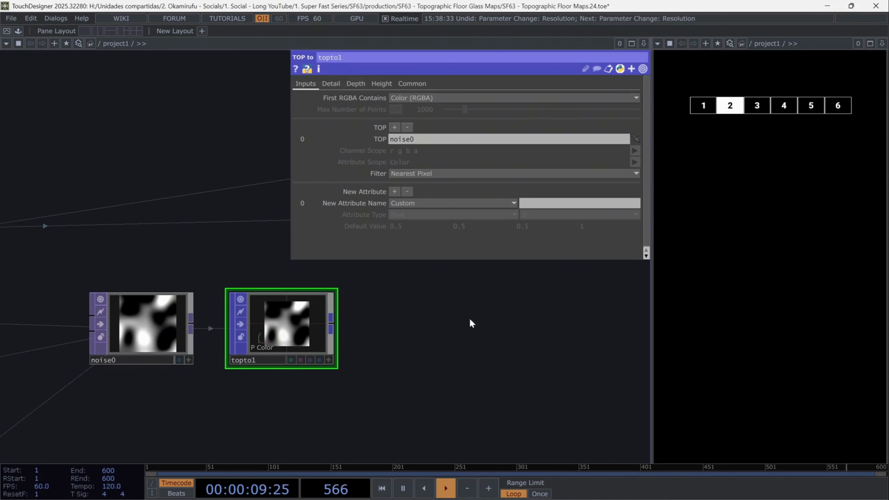
# Duplicate the TOP to POP and set the copy's First RGBA Contains to Height (R)
pyautogui.moveTo(285, 346); pyautogui.dragTo(285, 286)
pyautogui.hotkey('ctrl', 'c')
pyautogui.hotkey('ctrl', 'v')
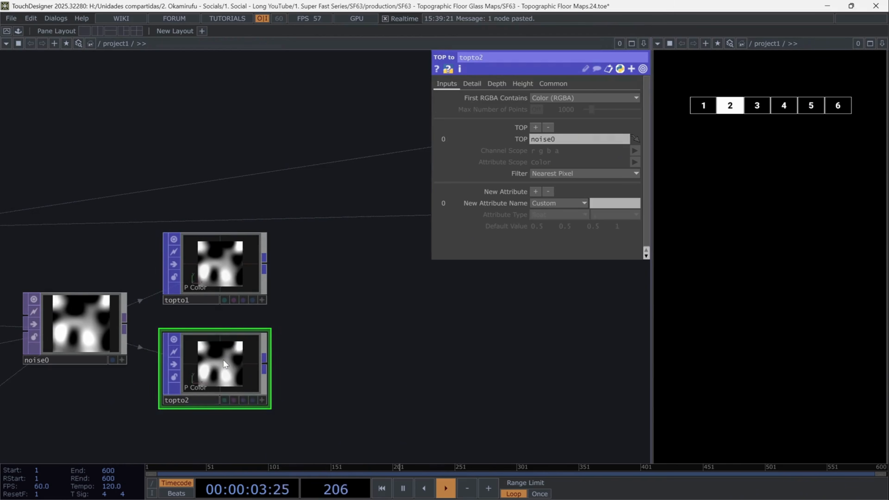
pyautogui.click(569, 98)
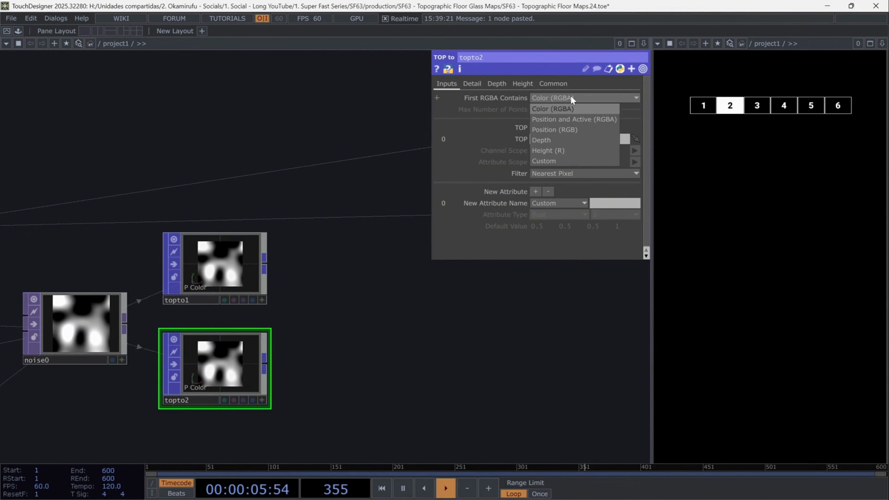
pyautogui.click(576, 151)
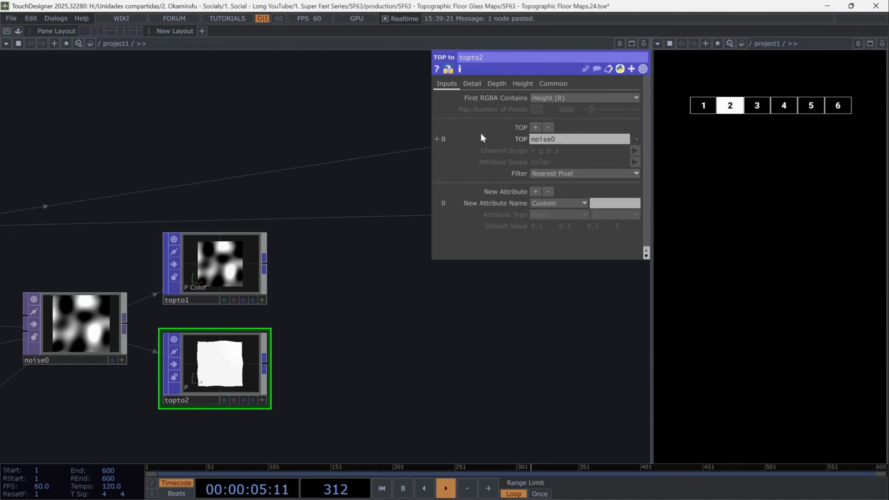
# Set the copy's displacement scale to me.digits/10*op('lag2')['gap']*-1
pyautogui.click(528, 82)
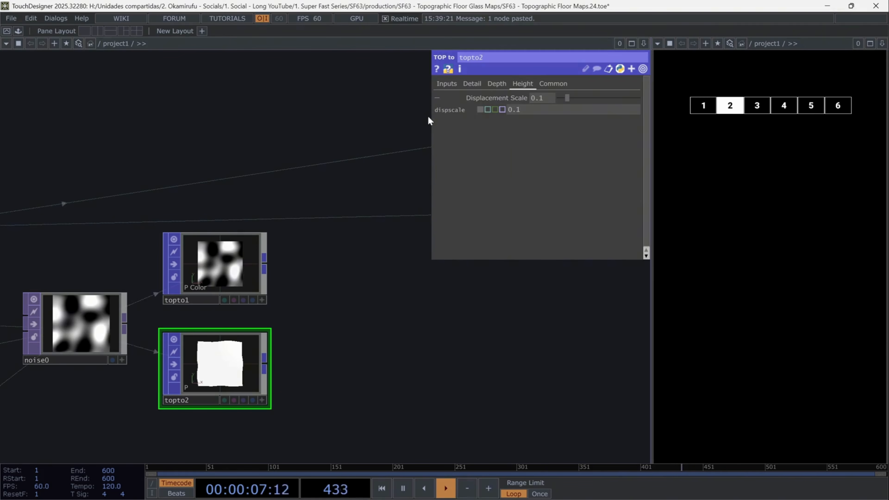
pyautogui.moveTo(431, 118); pyautogui.dragTo(381, 118)
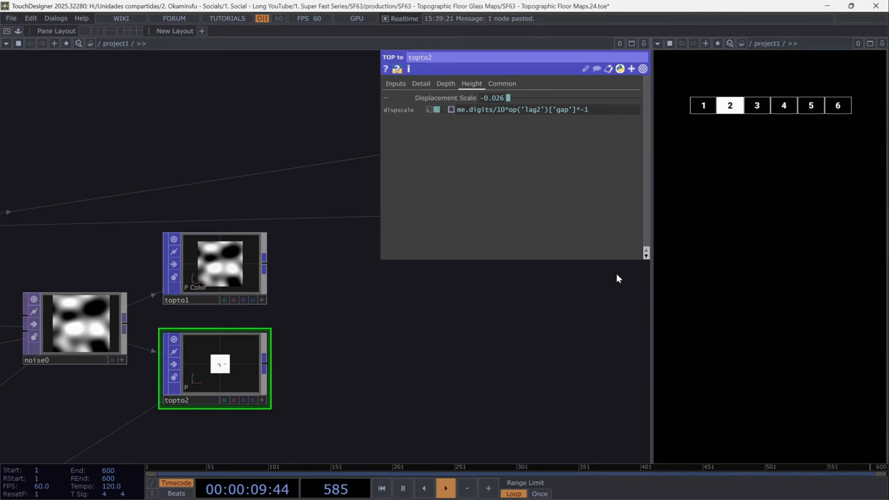
pyautogui.moveTo(589, 110); pyautogui.dragTo(580, 113)
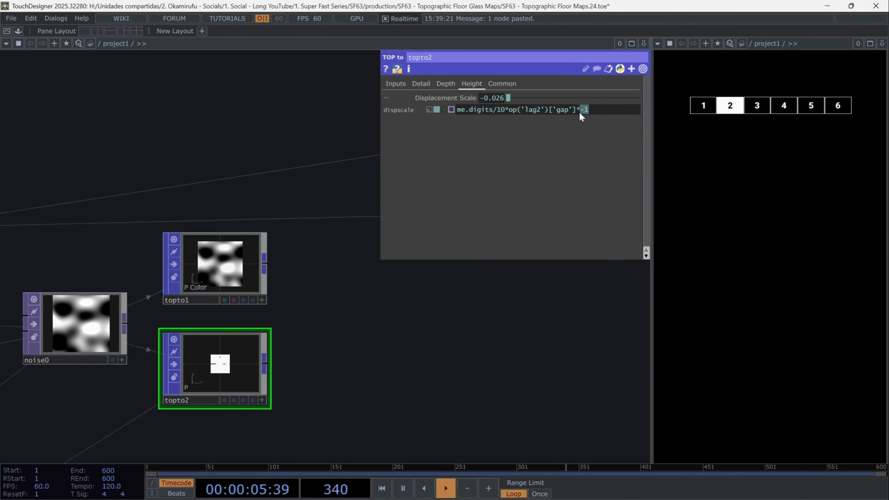
pyautogui.click(581, 130)
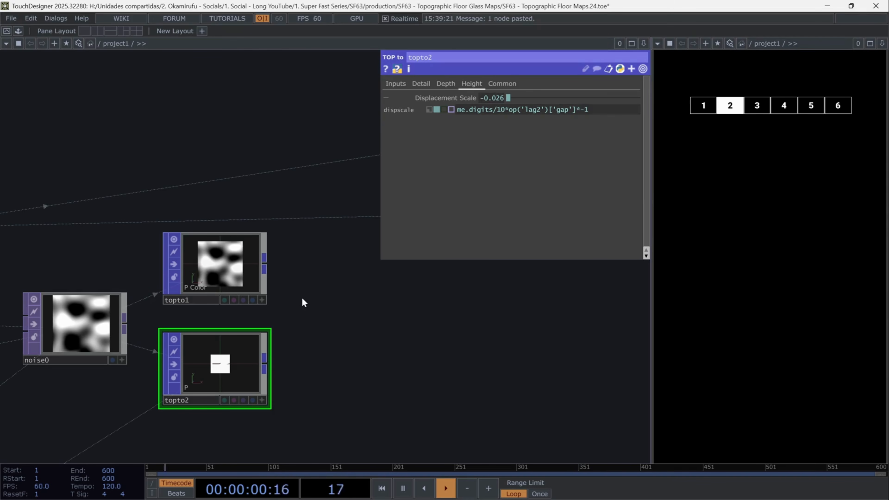
# Combine both TOP to POP outputs with a new Attribute Combine POP
pyautogui.click(265, 262)
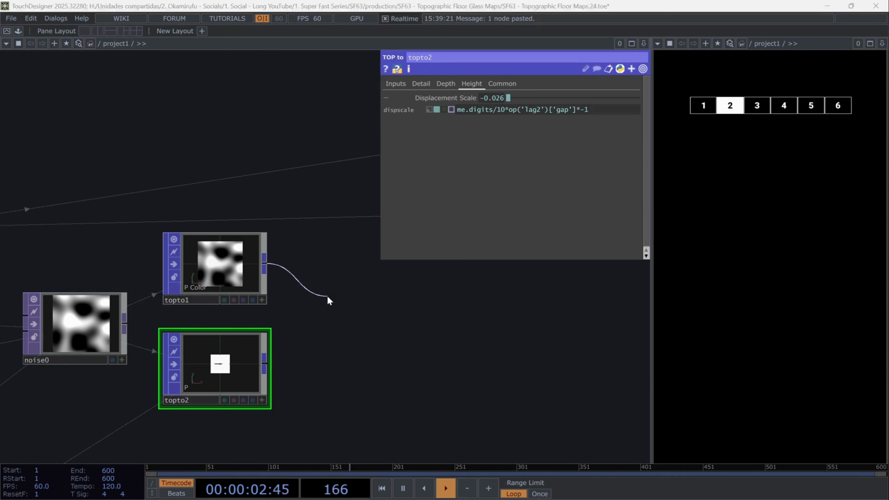
pyautogui.click(327, 298)
pyautogui.write('att')
pyautogui.click(175, 210)
pyautogui.click(378, 294)
pyautogui.click(264, 363)
pyautogui.click(339, 324)
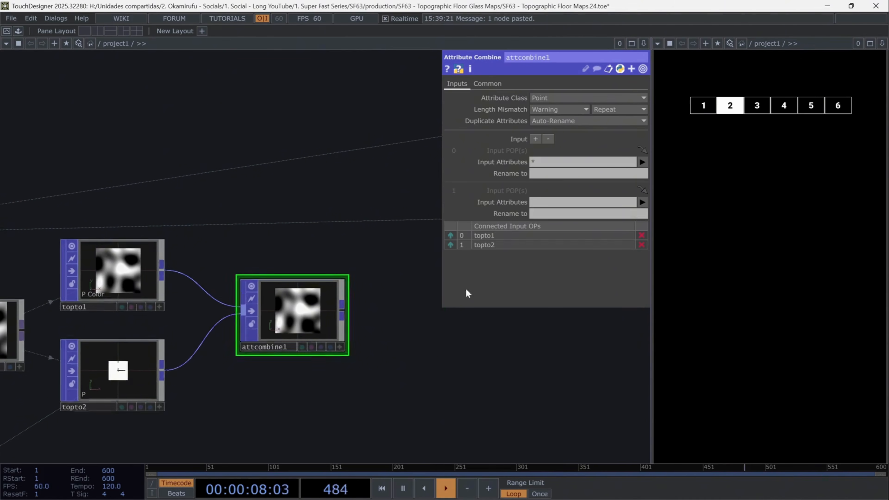
# Set the combine's input attributes to Color for the first input and P for the second
pyautogui.click(642, 163)
pyautogui.click(650, 192)
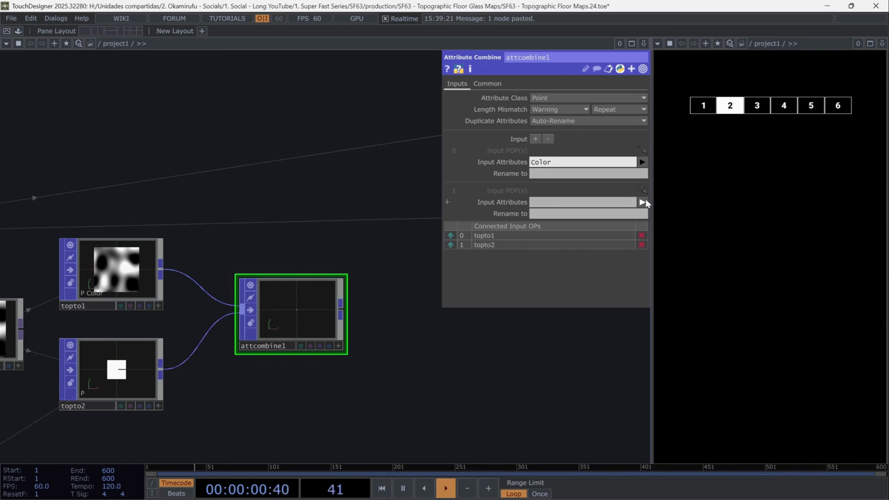
pyautogui.click(642, 203)
pyautogui.click(643, 224)
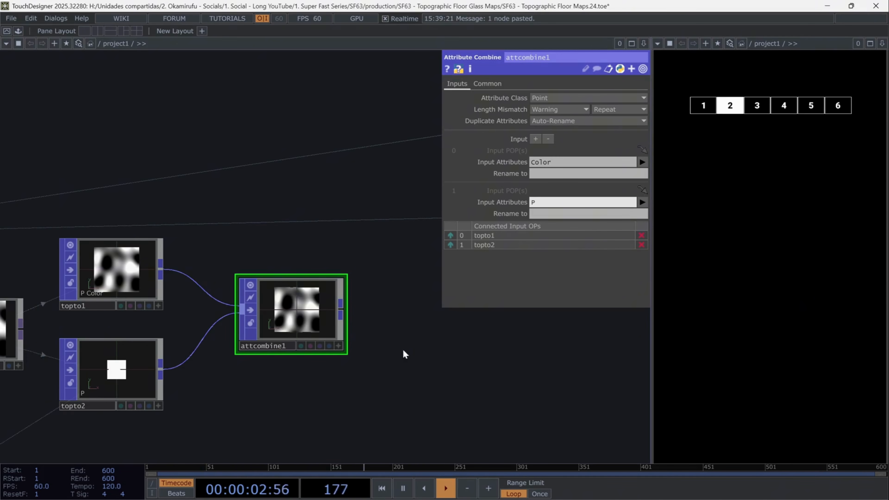
pyautogui.click(338, 346)
pyautogui.moveTo(309, 326); pyautogui.dragTo(323, 327)
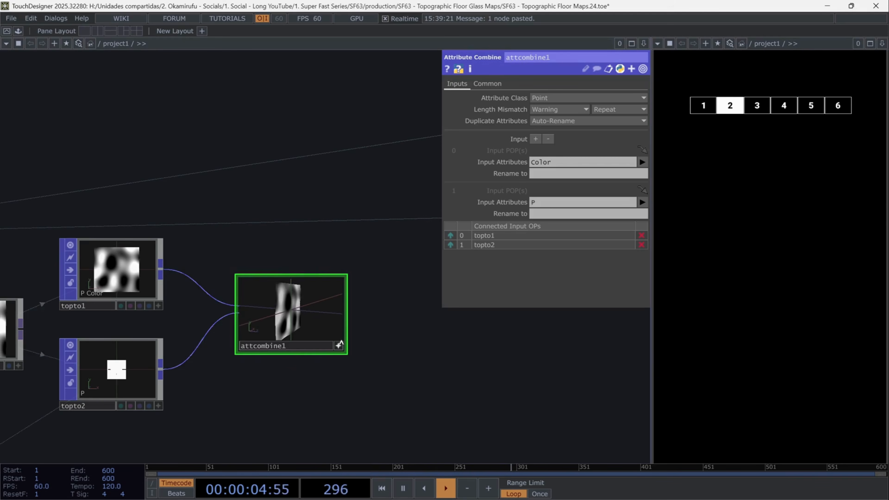
pyautogui.click(339, 346)
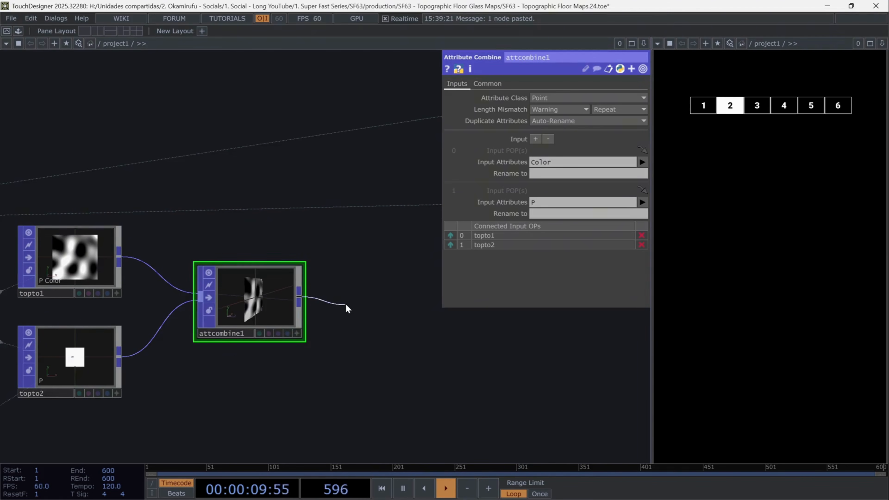
# Append a Pattern POP after the Attribute Combine
pyautogui.rightClick(344, 303)
pyautogui.write('patt')
pyautogui.press('Return')
pyautogui.click(322, 249)
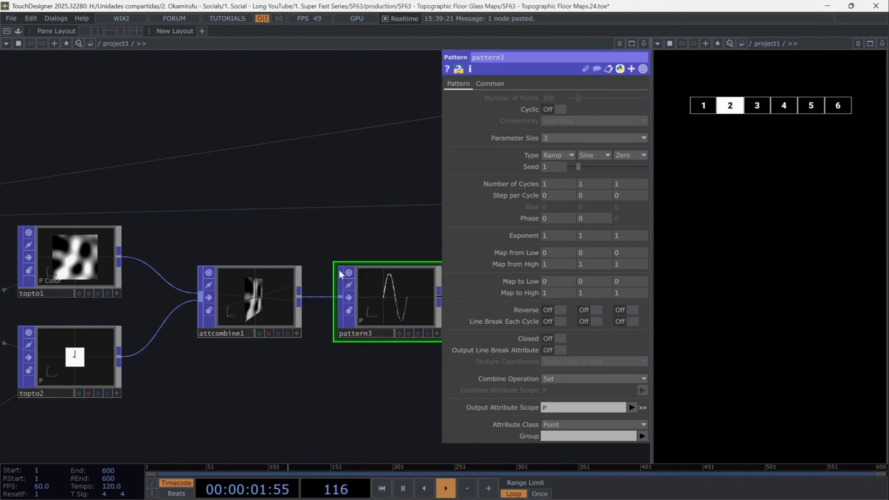
pyautogui.moveTo(369, 381); pyautogui.dragTo(274, 383)
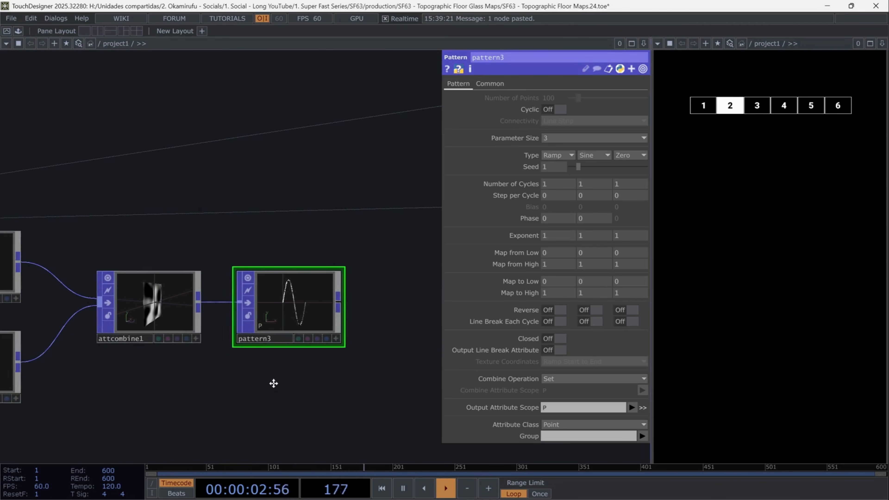
# Set the pattern's first type to Random, map to low to 0.5 and map to high to 1.5
pyautogui.click(553, 156)
pyautogui.click(566, 280)
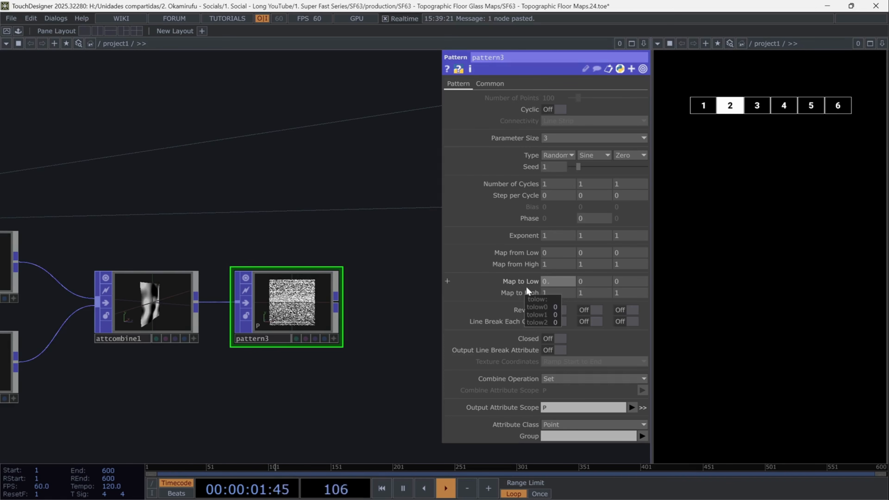
pyautogui.click(551, 282)
pyautogui.write('0.5')
pyautogui.press('Return')
pyautogui.moveTo(523, 291); pyautogui.dragTo(552, 333, button='middle')
# Set the random pattern's output attribute scope to PointScale
pyautogui.click(632, 408)
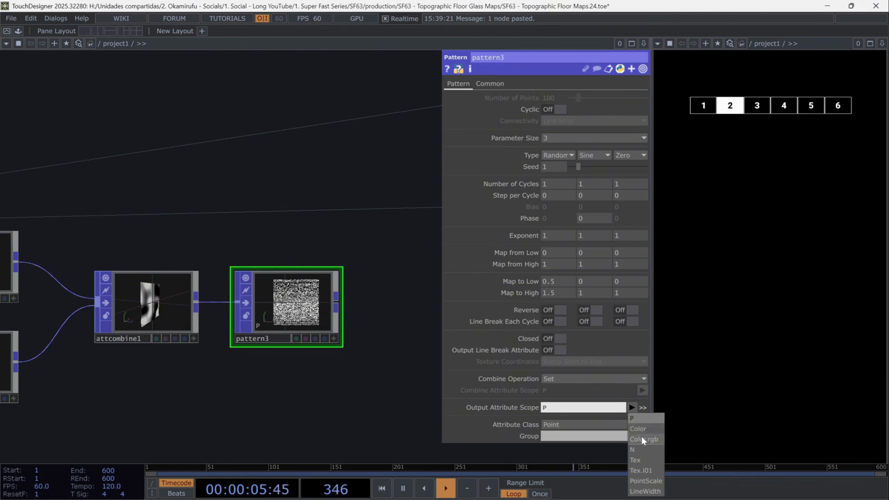
pyautogui.click(645, 480)
pyautogui.scroll(5, 317, 312)
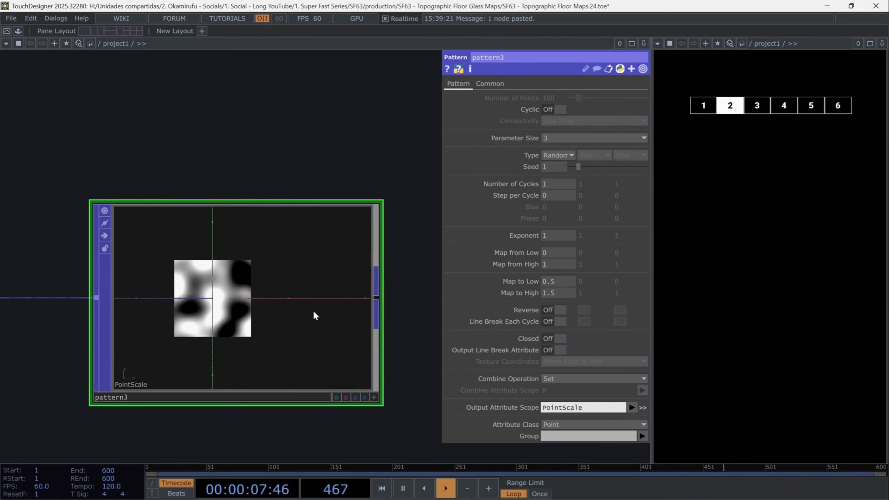
pyautogui.scroll(8, 252, 308)
pyautogui.scroll(-12, 206, 299)
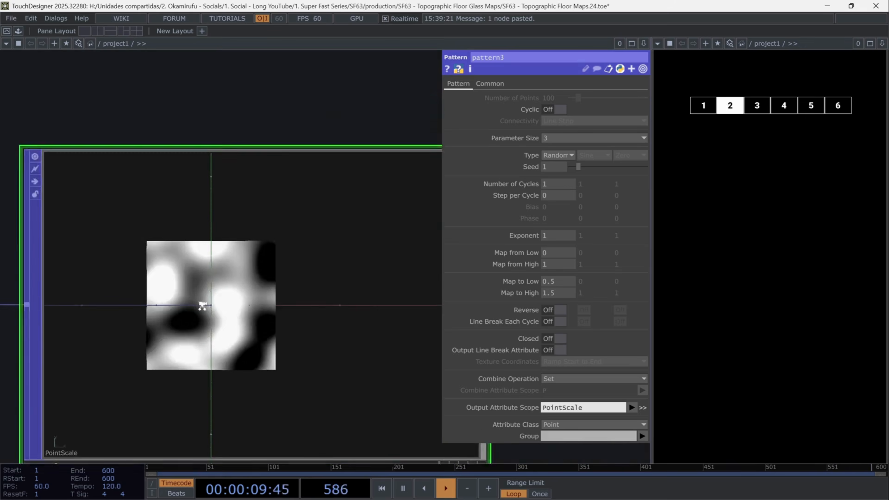
pyautogui.scroll(2, 242, 328)
# Append another Pattern POP after the PointScale pattern
pyautogui.click(209, 309)
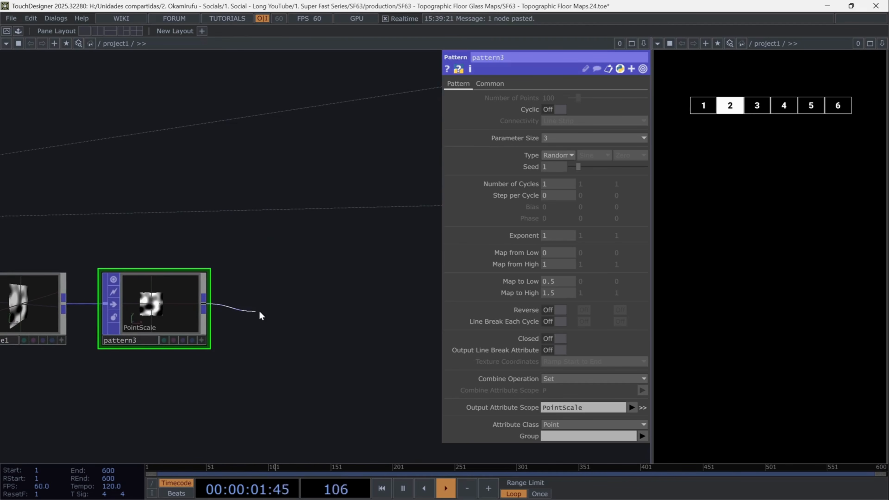
pyautogui.click(259, 310)
pyautogui.write('patt')
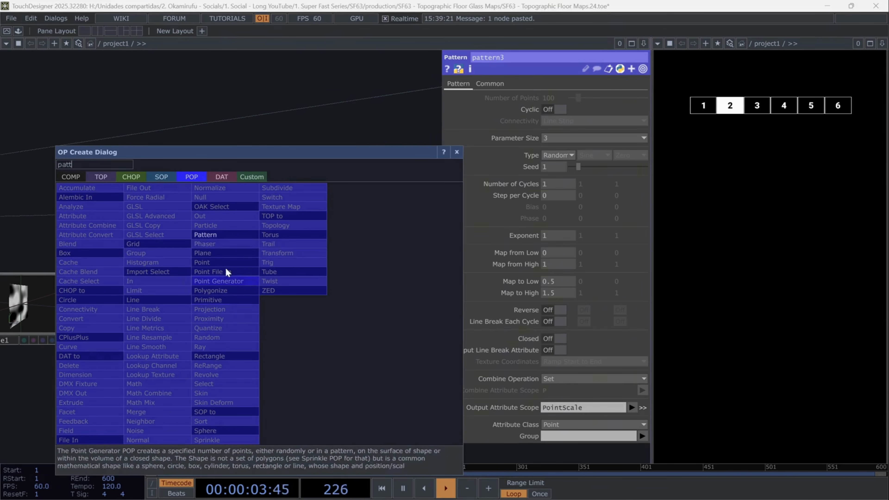
pyautogui.click(210, 235)
pyautogui.click(268, 303)
# Set the new pattern's first type to Ease In and its output attribute scope to Color
pyautogui.scroll(2, 331, 307)
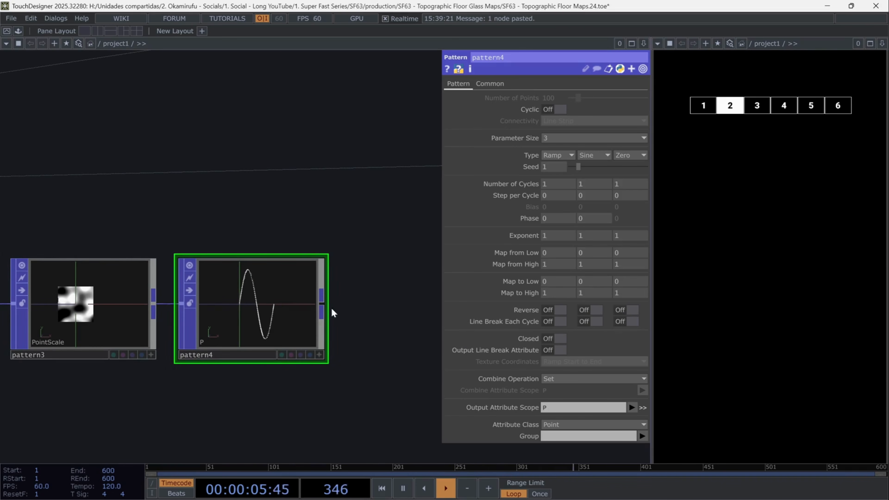
pyautogui.click(549, 155)
pyautogui.click(566, 227)
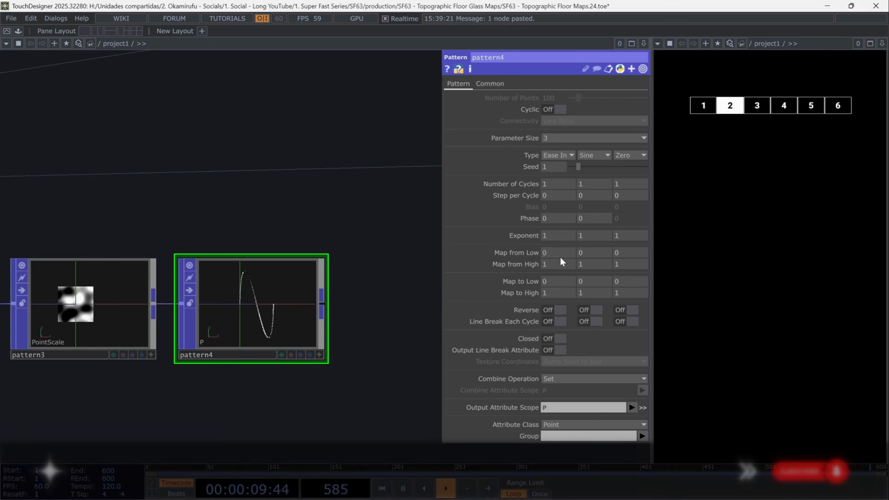
pyautogui.click(642, 407)
pyautogui.click(643, 435)
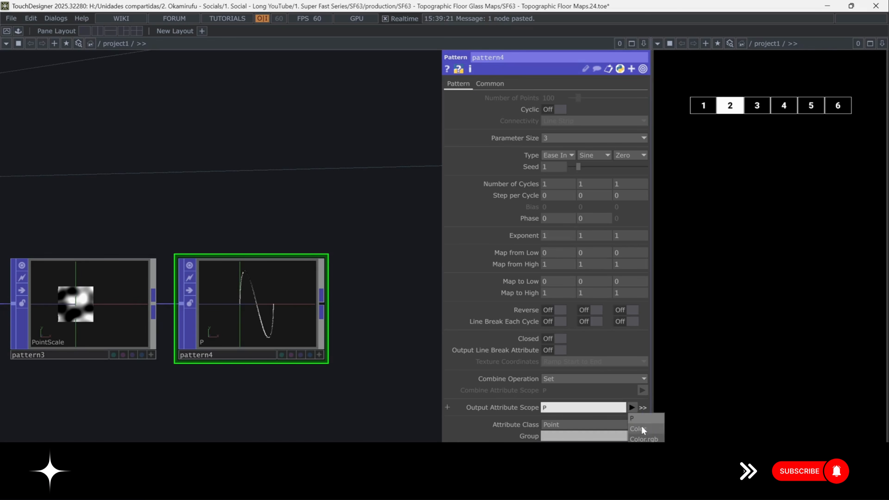
# Append a Group POP after the Color pattern
pyautogui.moveTo(191, 397); pyautogui.dragTo(284, 413)
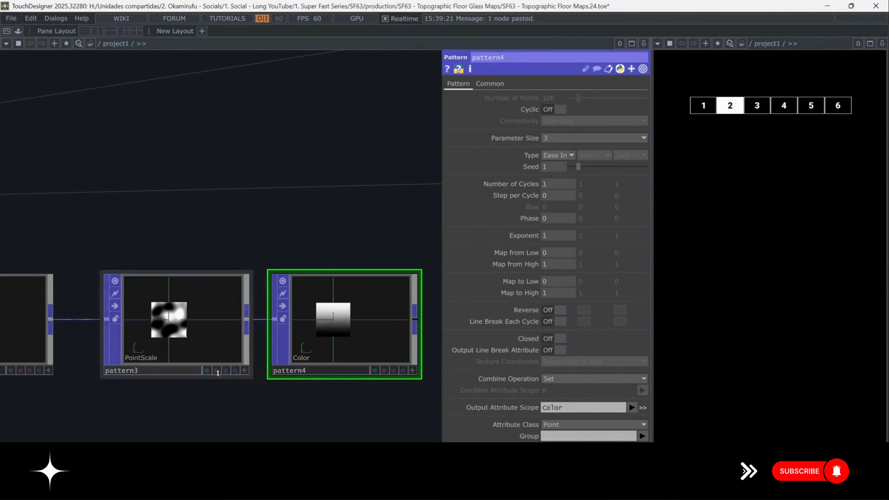
pyautogui.click(171, 316)
pyautogui.click(341, 288)
pyautogui.moveTo(407, 430); pyautogui.dragTo(256, 395)
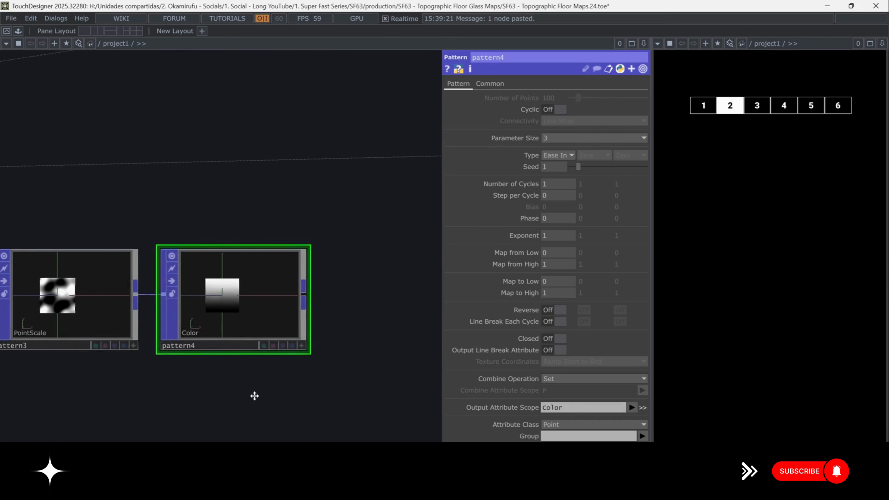
pyautogui.moveTo(269, 297); pyautogui.dragTo(333, 293)
pyautogui.write('group')
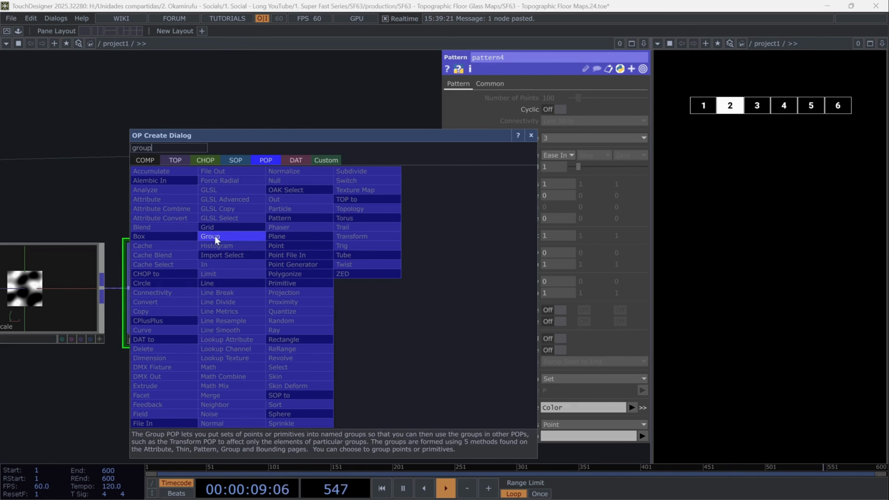
pyautogui.click(214, 235)
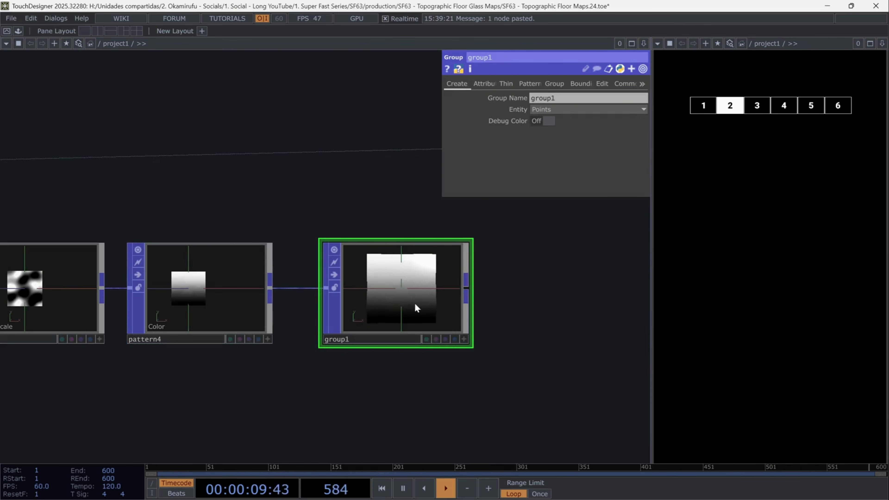
# Name the group lights and open its attribute-based grouping settings
pyautogui.moveTo(479, 315); pyautogui.dragTo(374, 321)
pyautogui.write('lights')
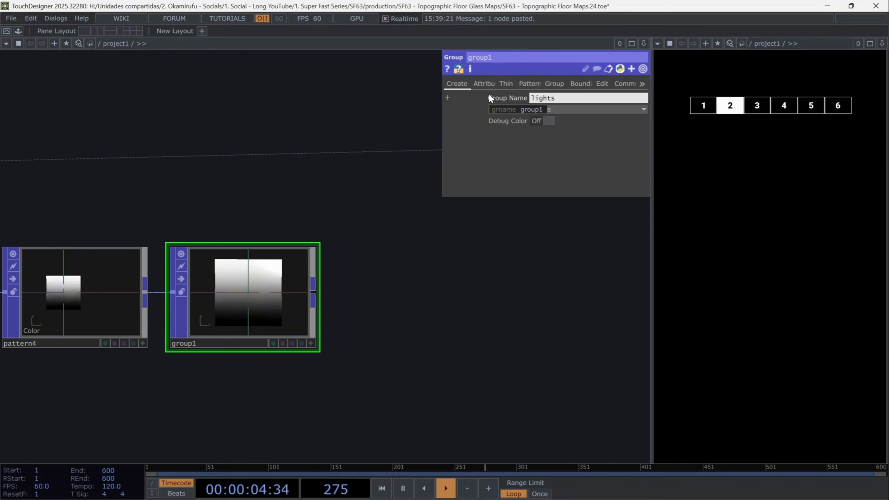
pyautogui.click(485, 84)
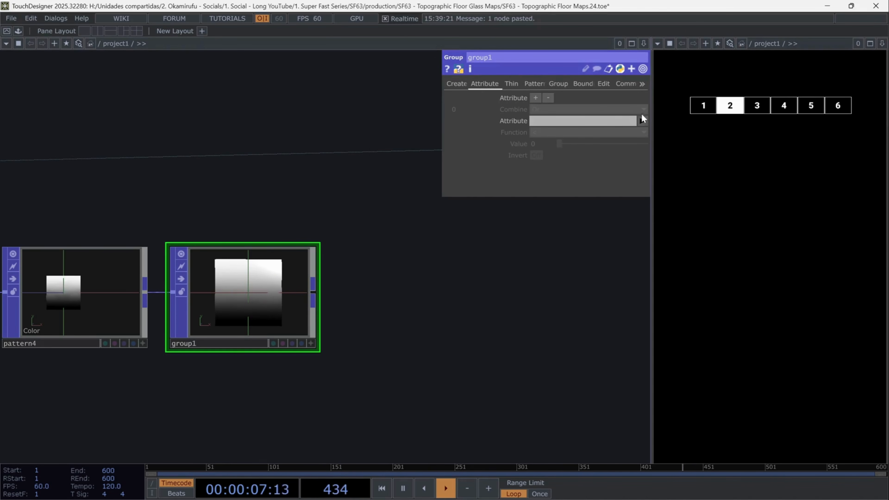
# Define the group by the PointScale attribute with a value of 1.25
pyautogui.click(643, 120)
pyautogui.click(658, 202)
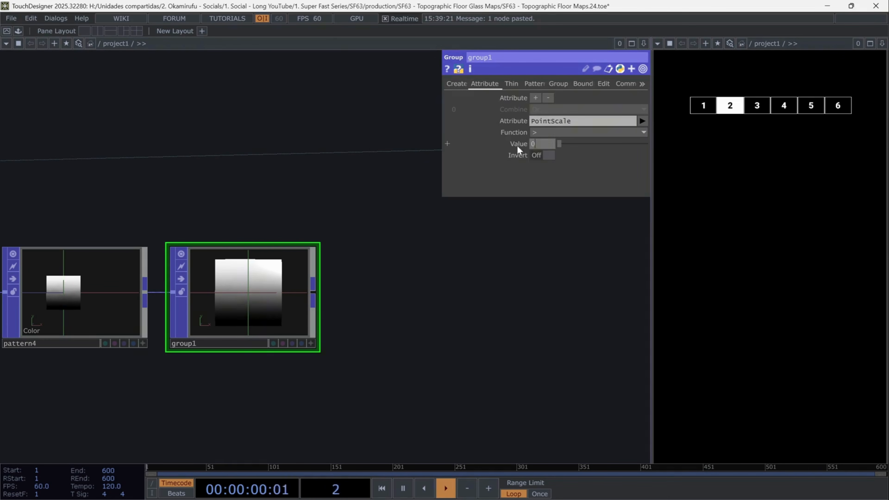
pyautogui.write('1.25')
pyautogui.press('Return')
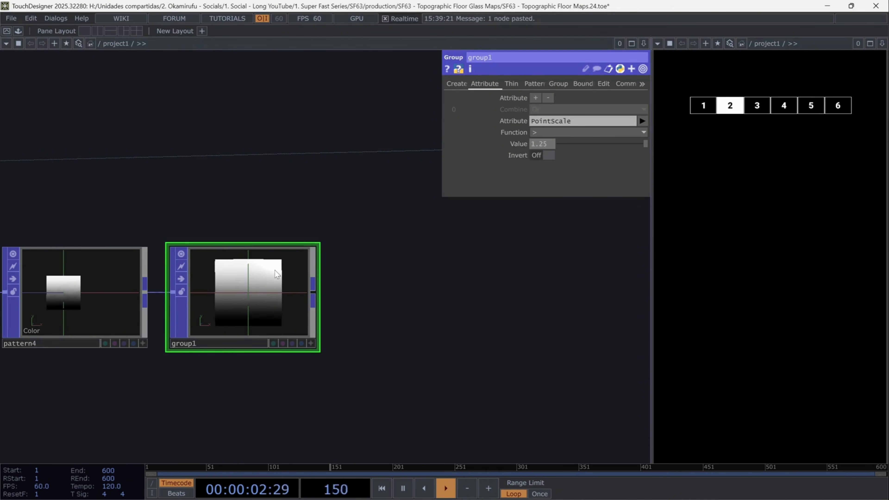
# Append a Pattern POP after the lights group
pyautogui.click(315, 291)
pyautogui.click(360, 304)
pyautogui.write('patt')
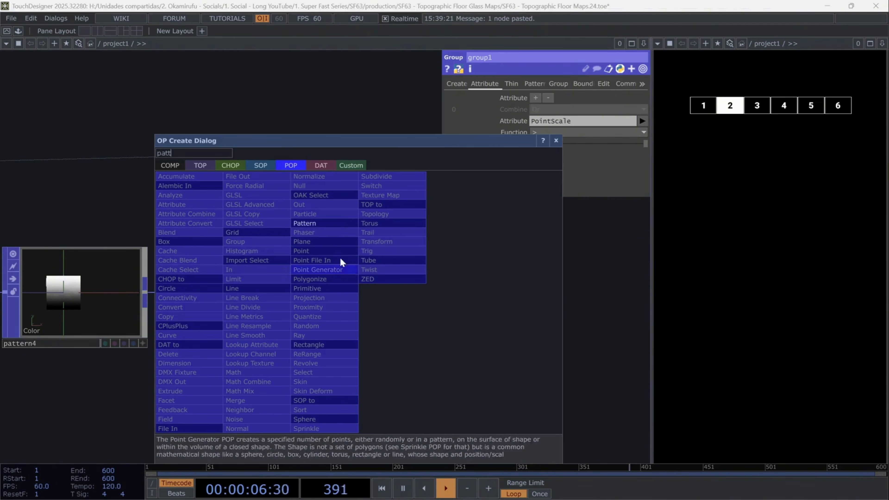
pyautogui.click(313, 223)
# Set this pattern's first type to Random and its first map to high value to 2
pyautogui.moveTo(391, 374); pyautogui.dragTo(247, 362)
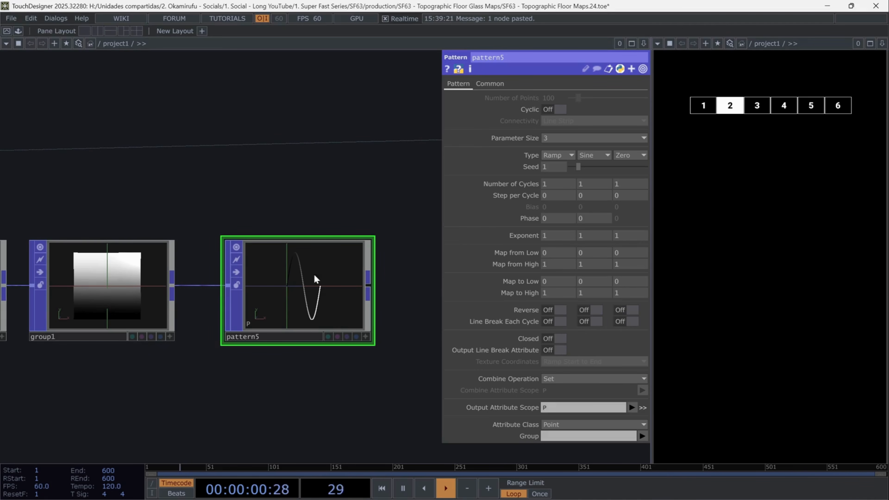
pyautogui.click(564, 155)
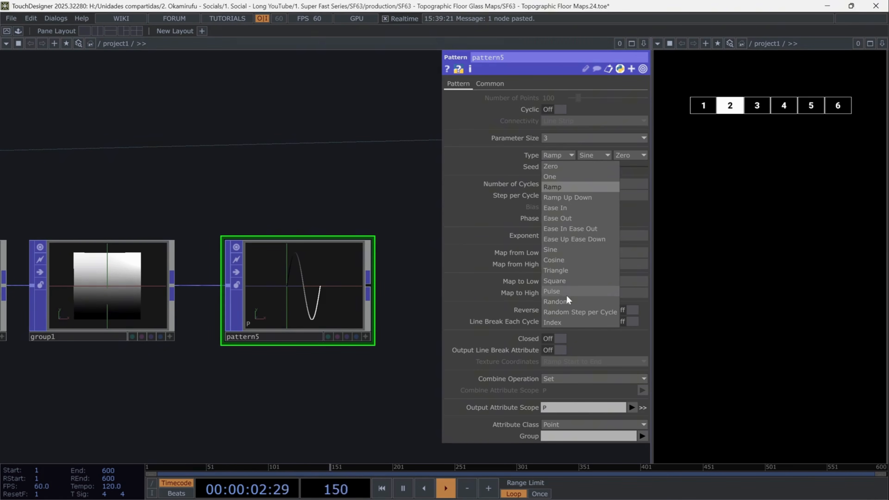
pyautogui.click(564, 301)
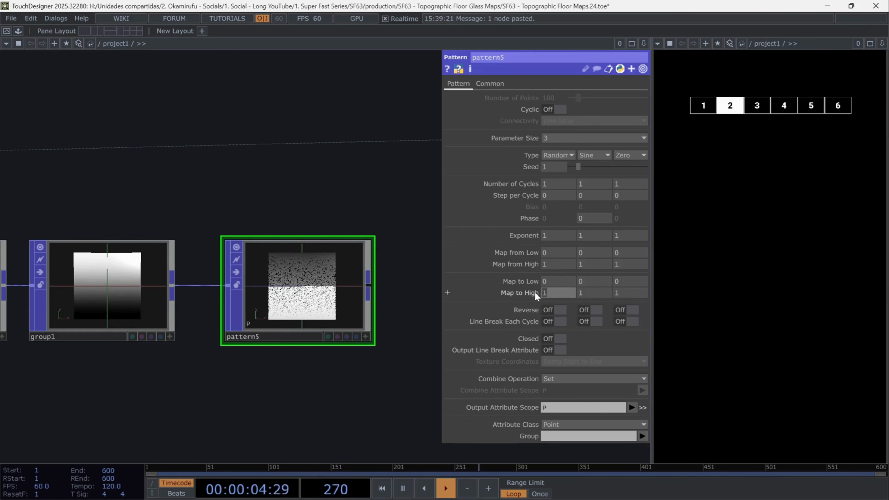
pyautogui.write('2')
pyautogui.press('Return')
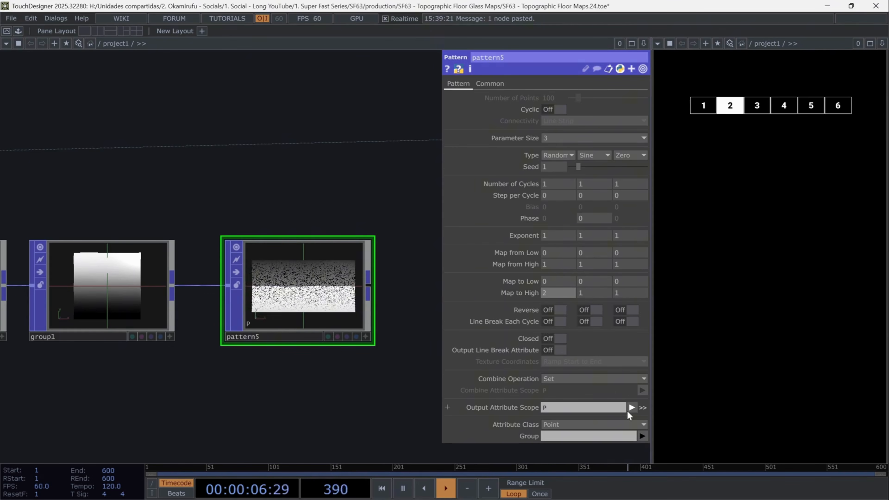
# Set the pattern's output attribute scope to Color and restrict it to the lights group
pyautogui.click(631, 410)
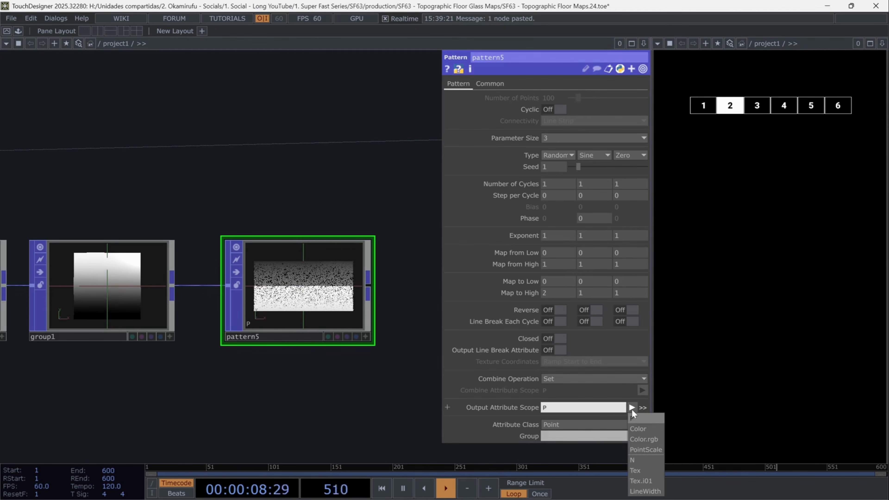
pyautogui.click(641, 425)
pyautogui.click(641, 436)
pyautogui.click(644, 446)
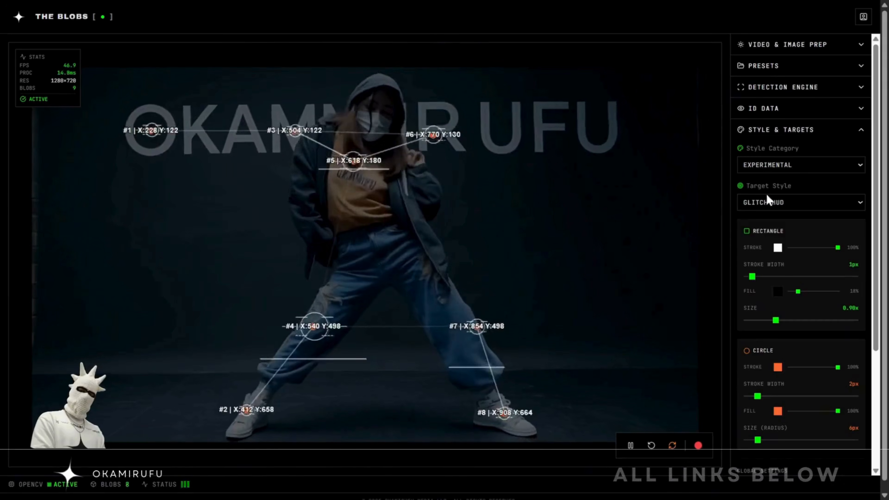
pyautogui.click(767, 202)
pyautogui.click(771, 273)
pyautogui.click(802, 202)
pyautogui.click(765, 302)
pyautogui.click(802, 171)
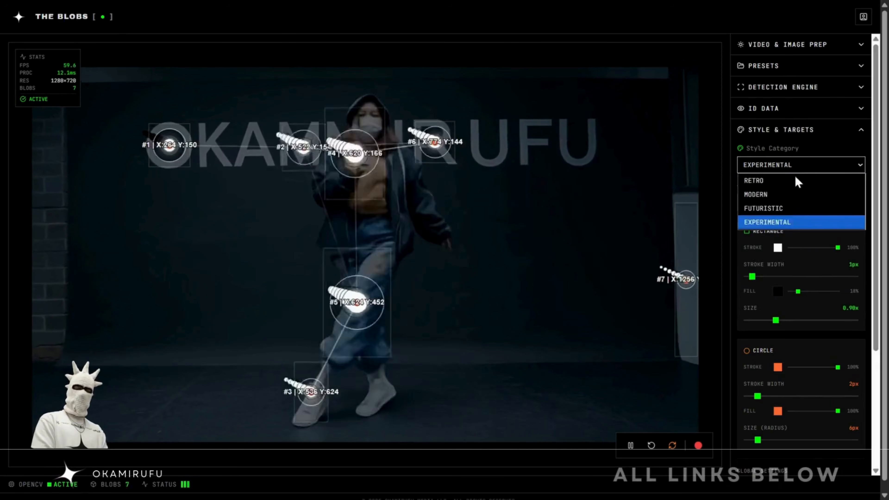
pyautogui.click(786, 181)
pyautogui.click(776, 169)
pyautogui.click(767, 195)
pyautogui.click(759, 170)
pyautogui.click(763, 209)
pyautogui.click(801, 203)
pyautogui.click(767, 233)
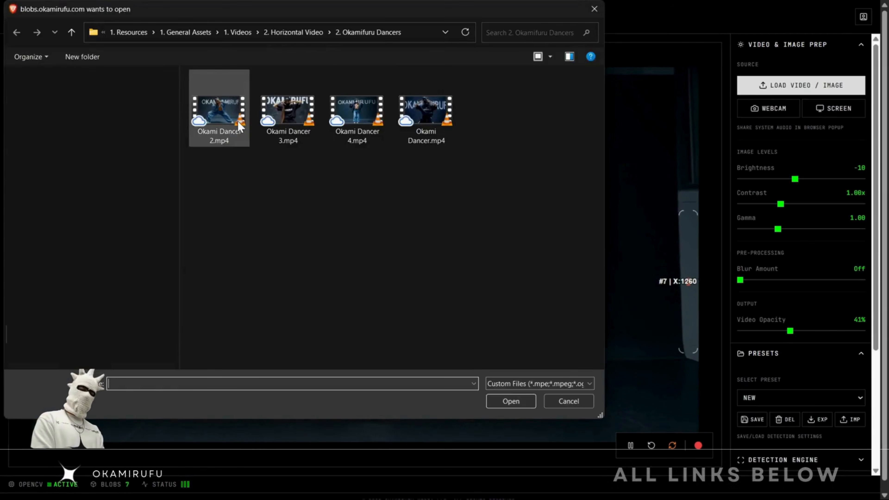
pyautogui.doubleClick(228, 119)
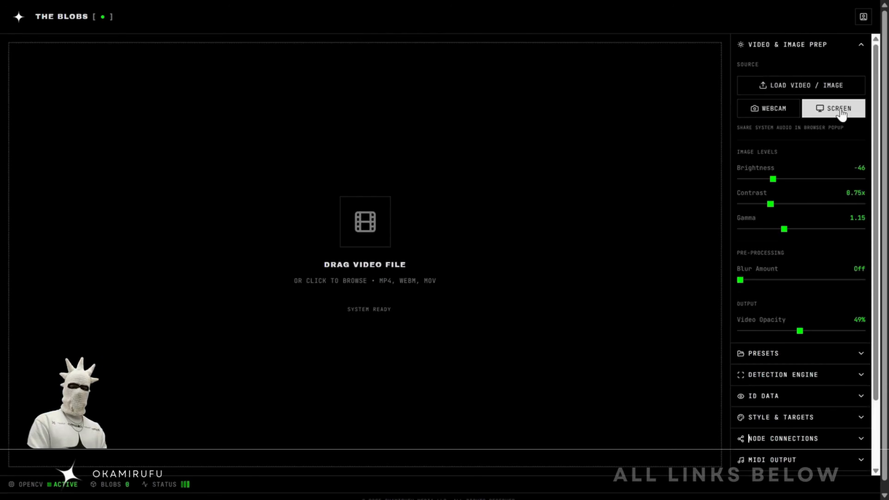
pyautogui.click(839, 112)
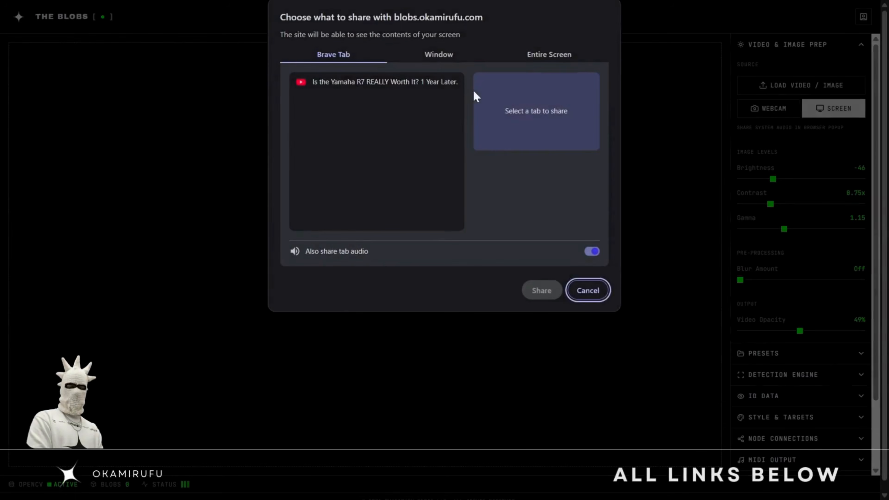
pyautogui.click(541, 290)
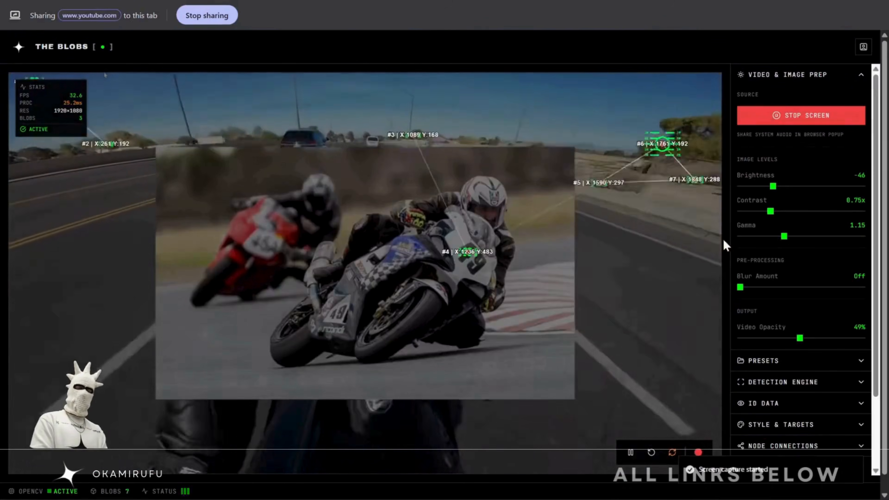
pyautogui.moveTo(799, 338); pyautogui.dragTo(762, 339)
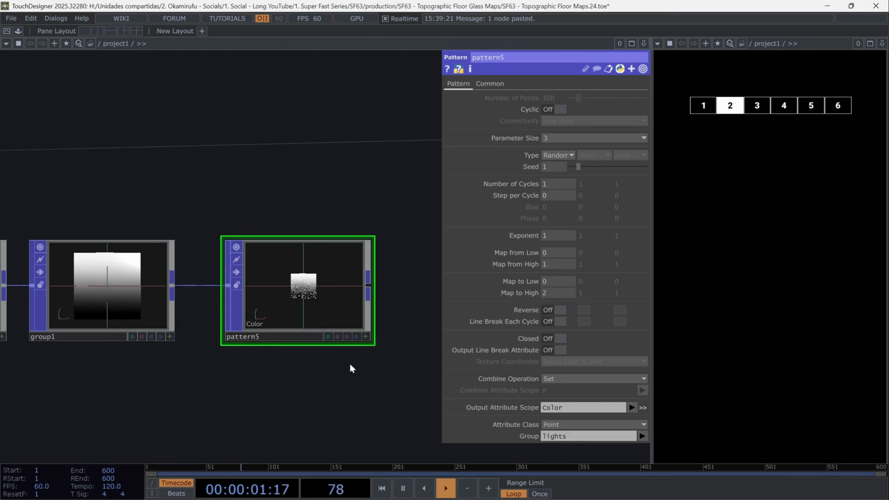
# Add a Box POP to the network
pyautogui.moveTo(349, 369); pyautogui.dragTo(220, 368)
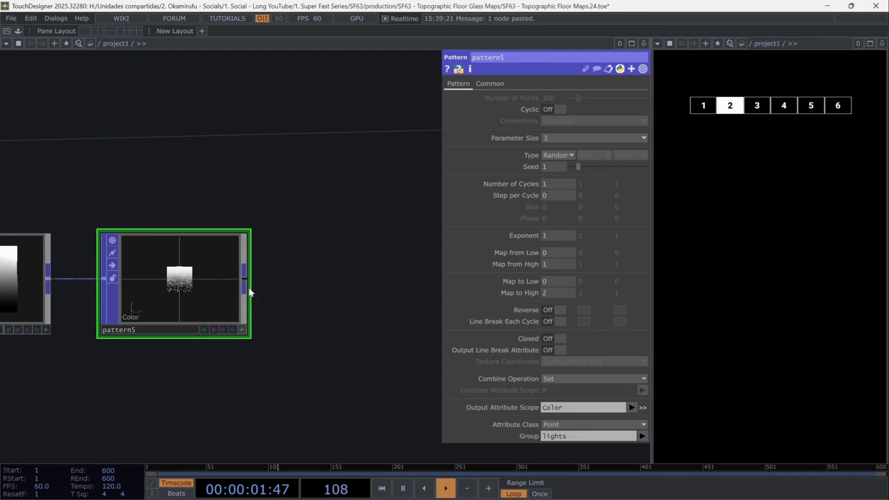
pyautogui.press('Tab')
pyautogui.write('box')
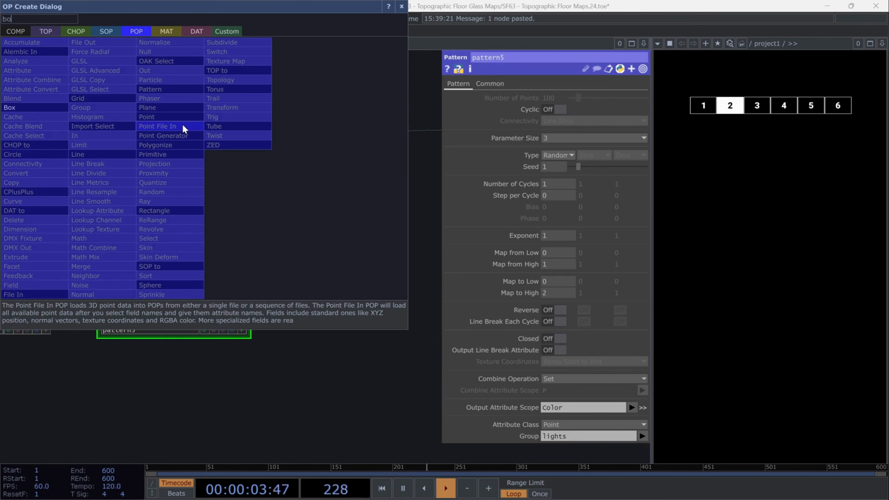
pyautogui.click(59, 107)
pyautogui.click(189, 152)
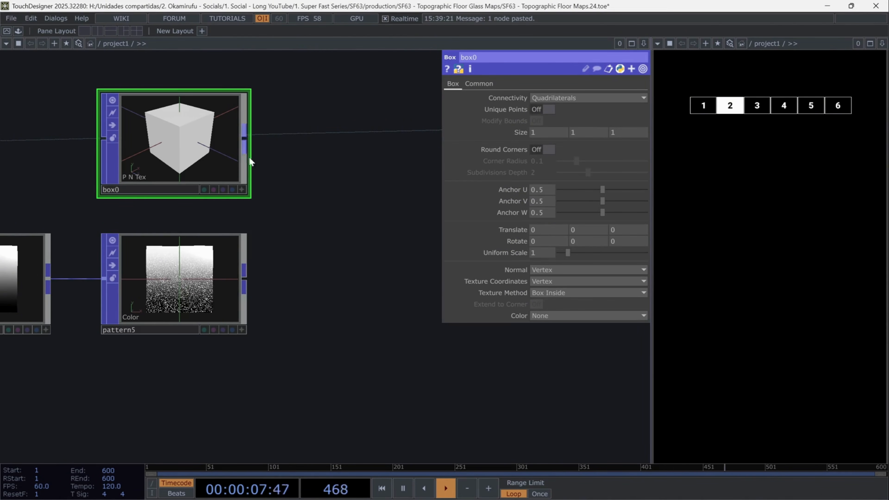
# Paste the expression op('math1')['chan' + str(me.digits)] into the box's Uniform Scale
pyautogui.moveTo(442, 180); pyautogui.dragTo(383, 180)
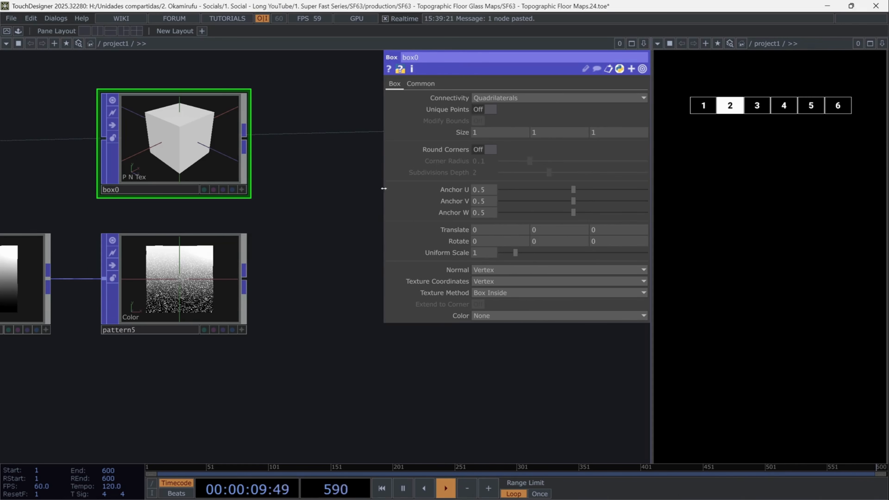
pyautogui.click(454, 253)
pyautogui.click(440, 264)
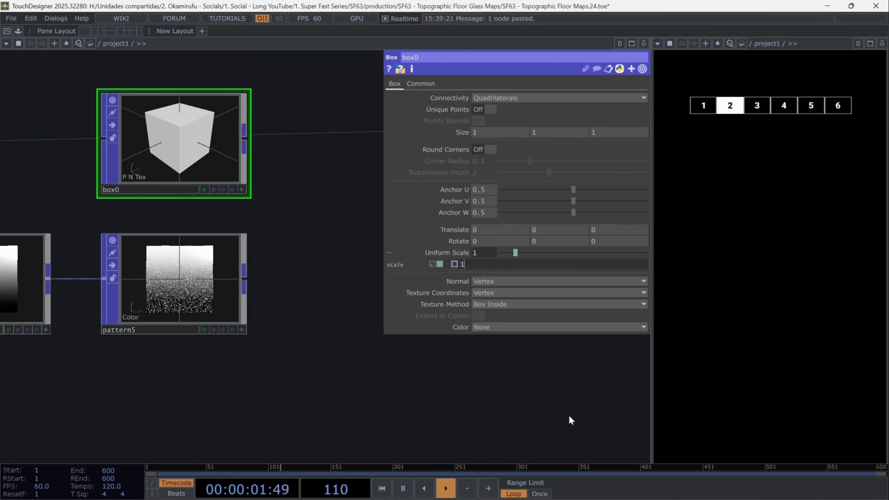
pyautogui.write("op('math1')['chan' + str(me.digits)]")
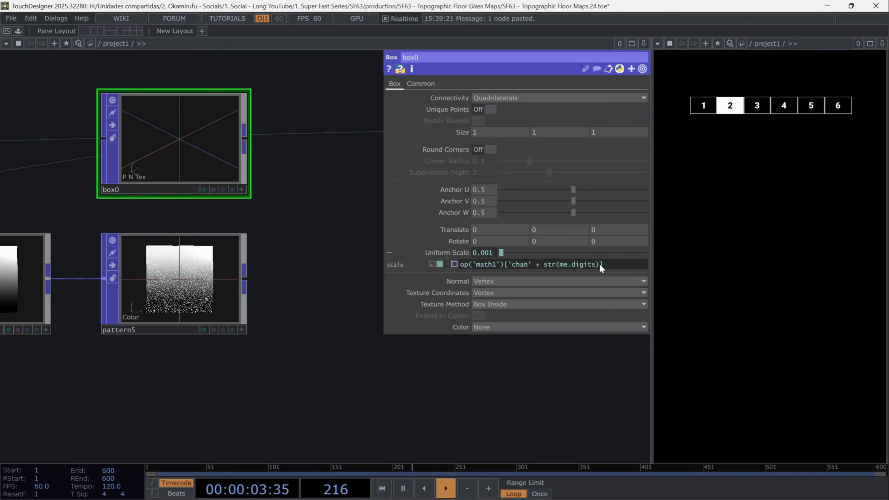
pyautogui.moveTo(505, 264); pyautogui.dragTo(454, 277)
pyautogui.moveTo(606, 267); pyautogui.dragTo(526, 274)
pyautogui.click(497, 357)
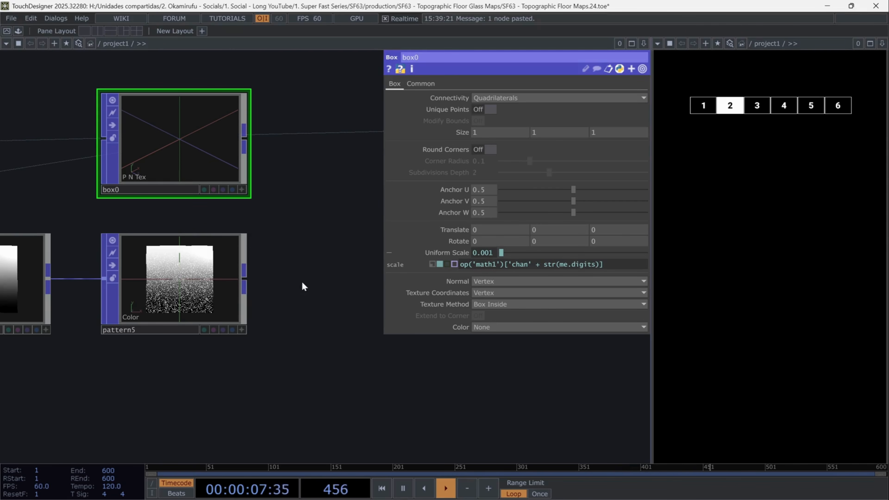
# Add a Copy POP after the box and connect pattern5 as its template input
pyautogui.click(242, 189)
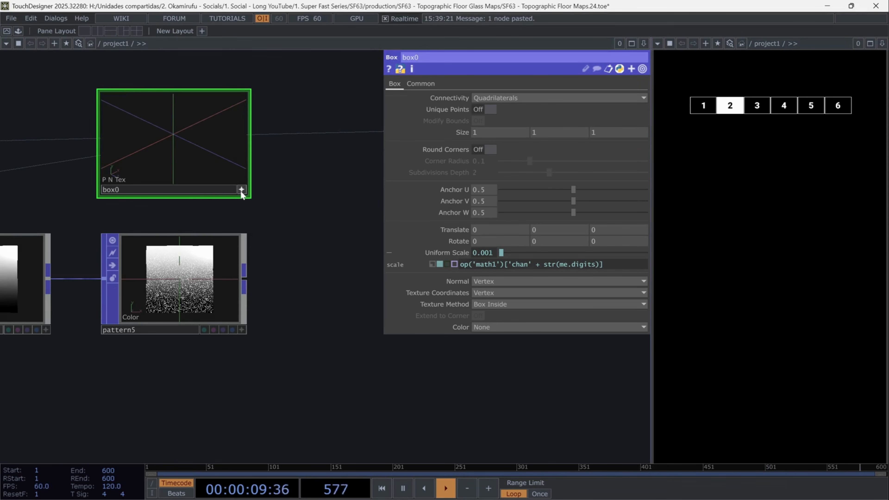
pyautogui.moveTo(247, 144); pyautogui.dragTo(329, 184)
pyautogui.write('copy')
pyautogui.press('Return')
pyautogui.moveTo(345, 316); pyautogui.dragTo(299, 345)
pyautogui.moveTo(299, 344); pyautogui.dragTo(291, 356, button='middle')
pyautogui.moveTo(290, 354); pyautogui.dragTo(254, 355)
pyautogui.moveTo(238, 257); pyautogui.dragTo(240, 259)
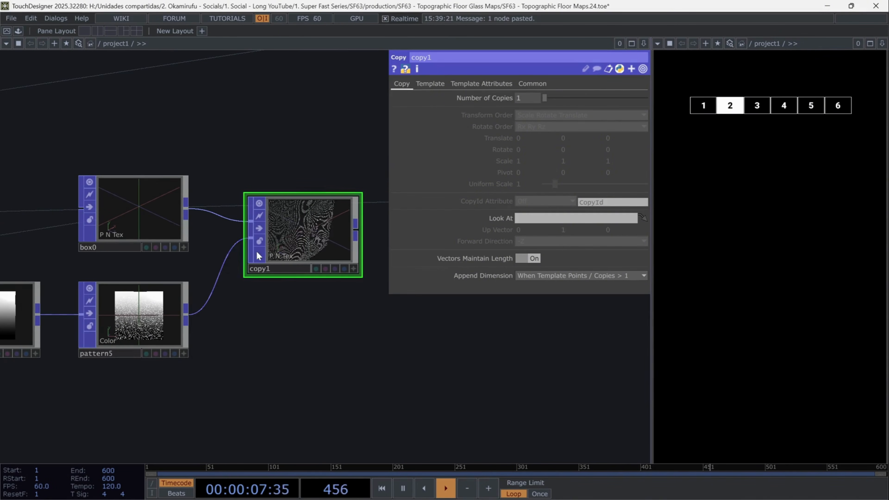
pyautogui.moveTo(309, 232); pyautogui.dragTo(309, 253)
pyautogui.moveTo(366, 364); pyautogui.dragTo(342, 395)
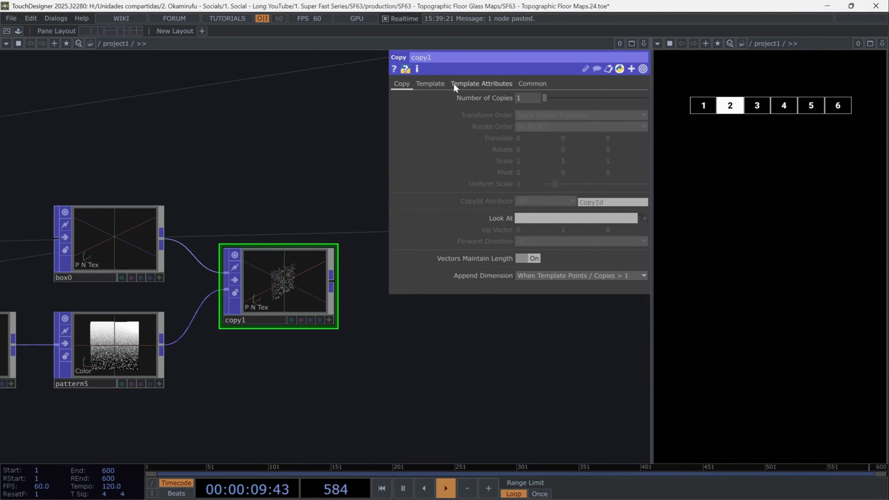
# Turn on Use Template Point Attribs for the copy and set the copied attribute names to Color
pyautogui.click(430, 83)
pyautogui.click(482, 87)
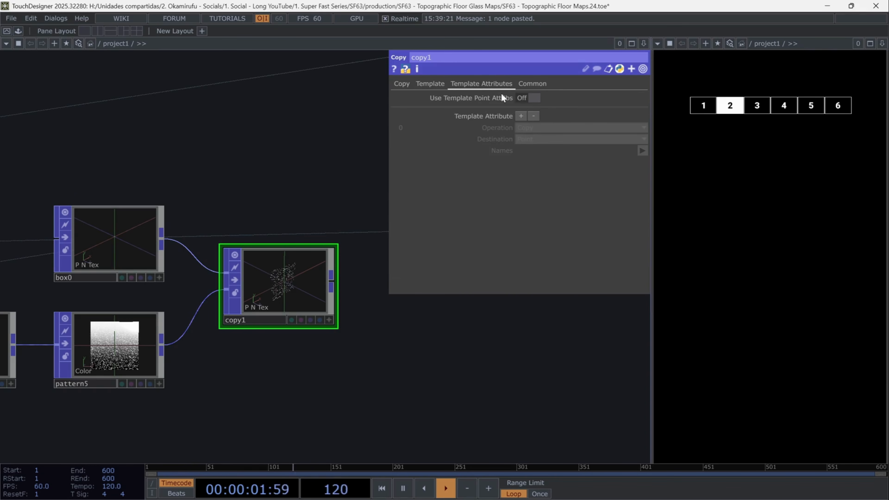
pyautogui.click(534, 102)
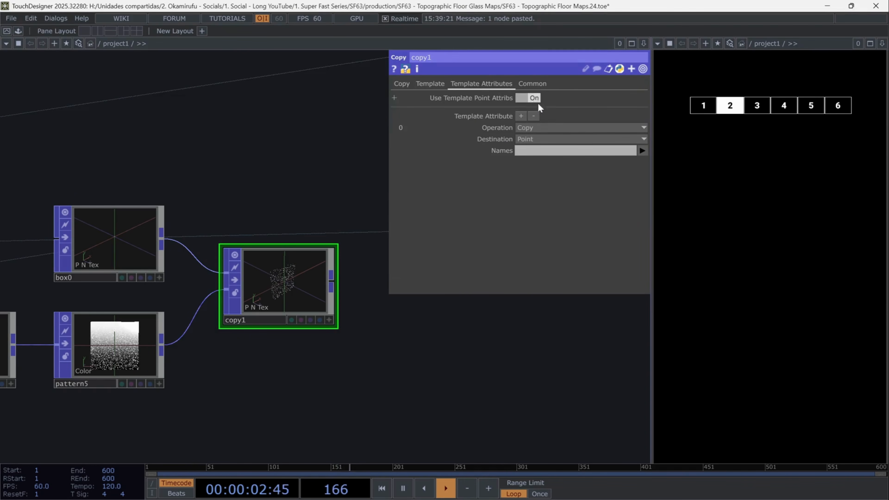
pyautogui.click(643, 151)
pyautogui.click(649, 173)
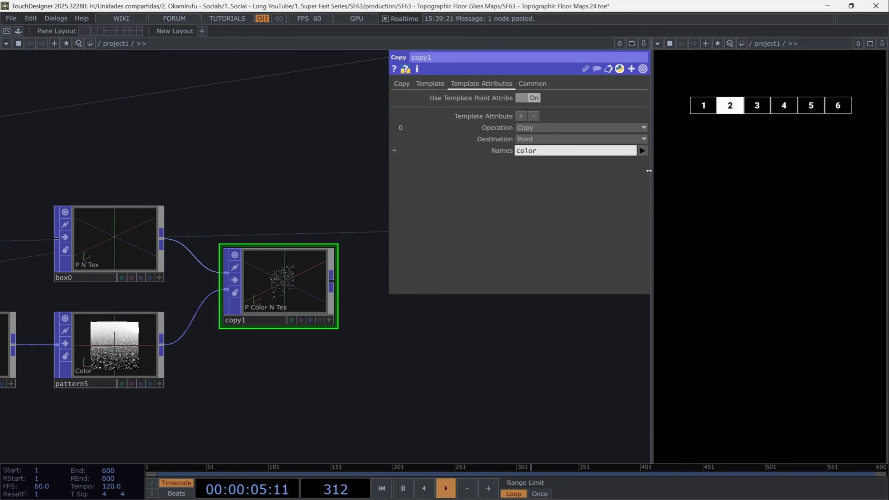
# Append a Merge POP after the copy
pyautogui.scroll(3, 279, 283)
pyautogui.scroll(3, 279, 283)
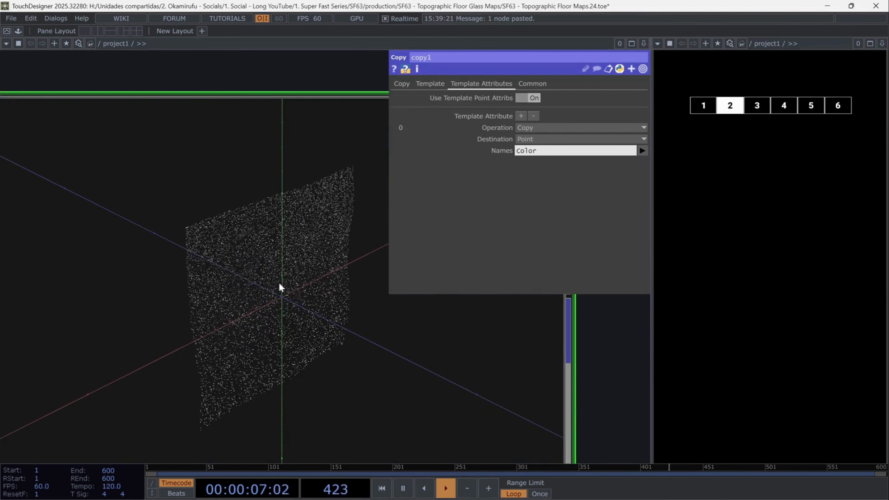
pyautogui.scroll(3, 279, 282)
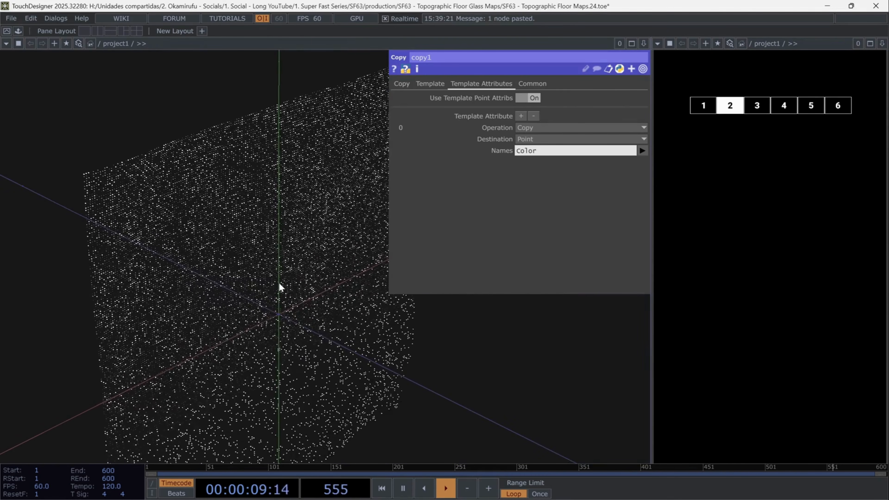
pyautogui.scroll(-8, 279, 291)
pyautogui.click(200, 257)
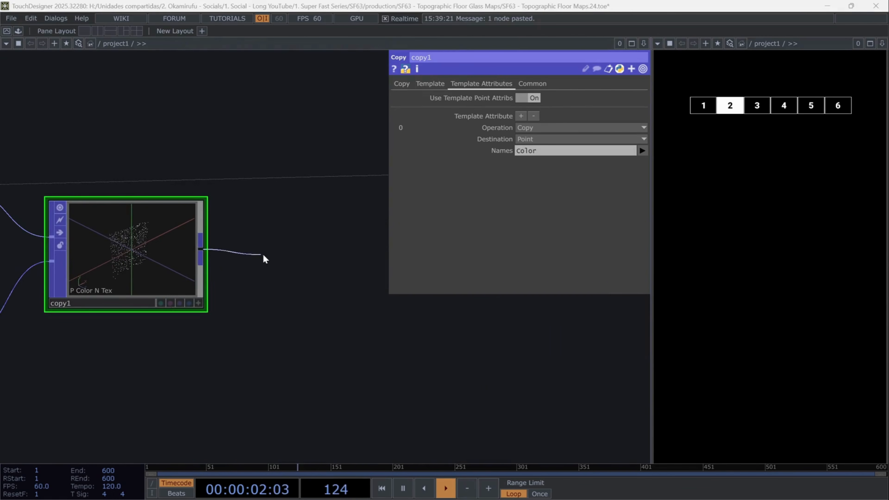
pyautogui.click(264, 256)
pyautogui.click(266, 259)
pyautogui.scroll(-5, 400, 354)
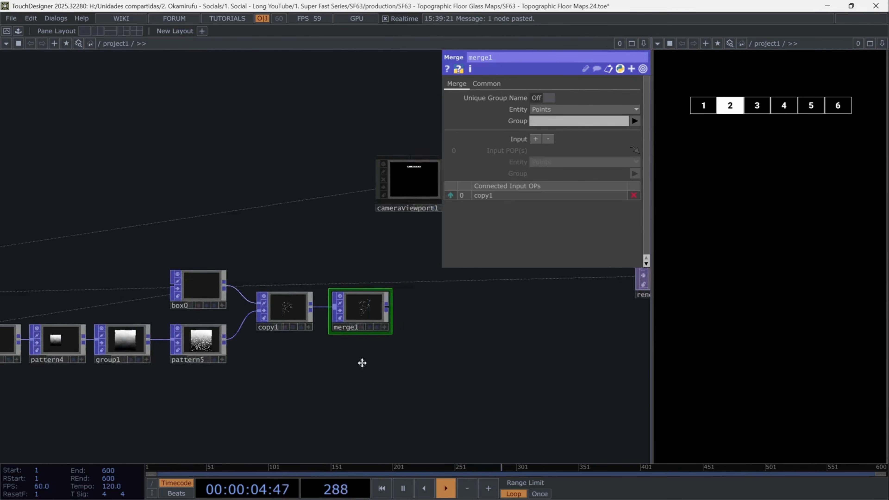
pyautogui.moveTo(362, 363); pyautogui.dragTo(273, 306)
pyautogui.moveTo(273, 262); pyautogui.dragTo(273, 339)
# Add a Select POP after the merge and feed it into a new Geometry COMP
pyautogui.press('Tab')
pyautogui.write('sel')
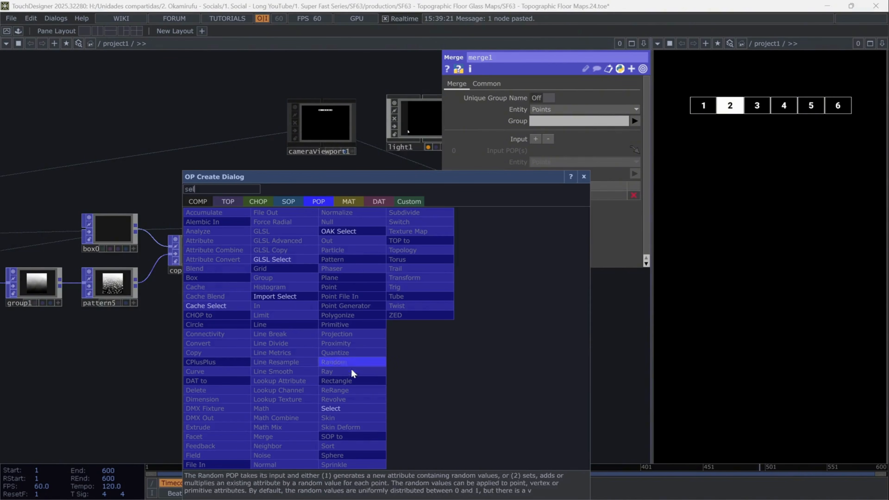
pyautogui.click(363, 410)
pyautogui.click(361, 327)
pyautogui.click(299, 329)
pyautogui.click(363, 328)
pyautogui.click(436, 326)
pyautogui.write('geo')
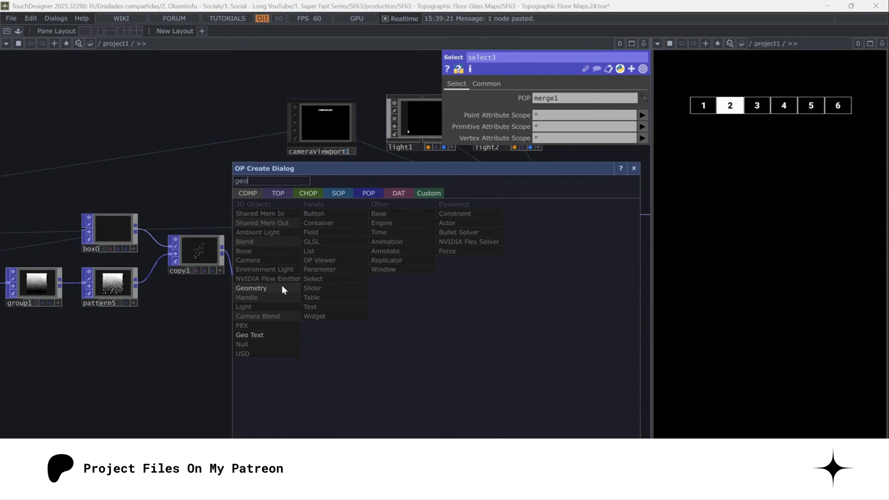
pyautogui.click(282, 288)
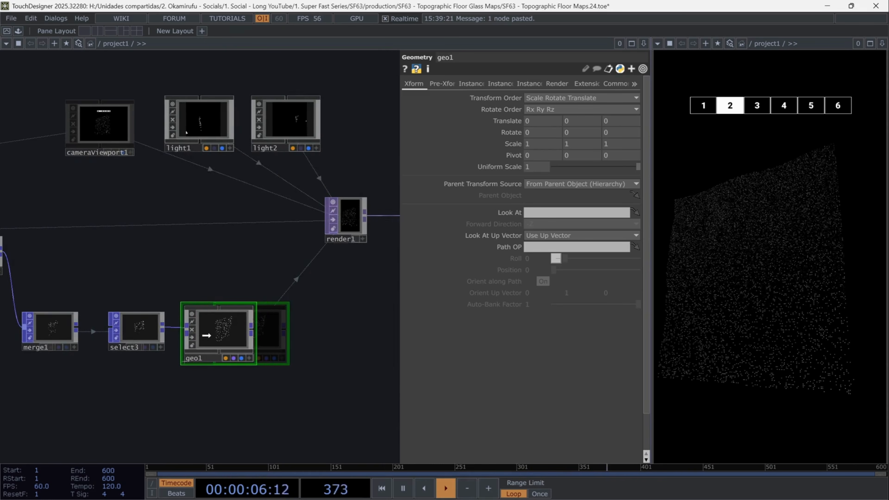
# Add a Phong MAT and connect it as geo1's material
pyautogui.press('Tab')
pyautogui.click(198, 196)
pyautogui.click(66, 288)
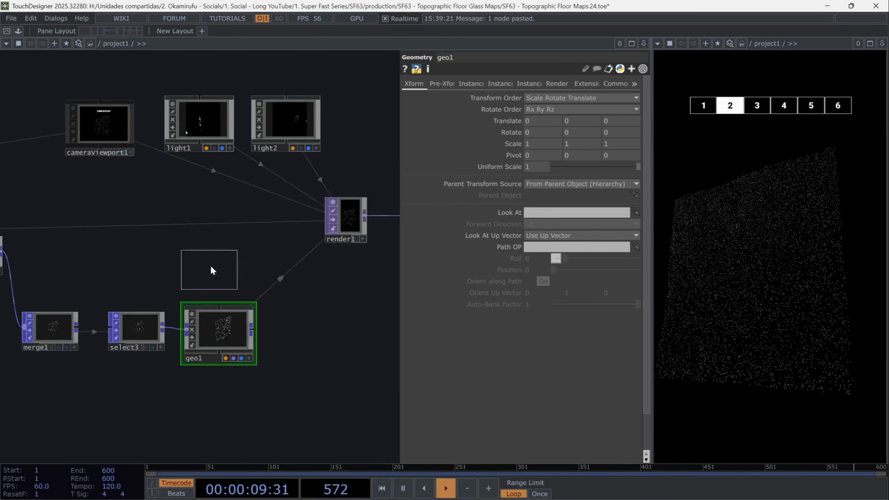
pyautogui.click(222, 263)
pyautogui.moveTo(226, 265); pyautogui.dragTo(227, 329)
pyautogui.click(231, 315)
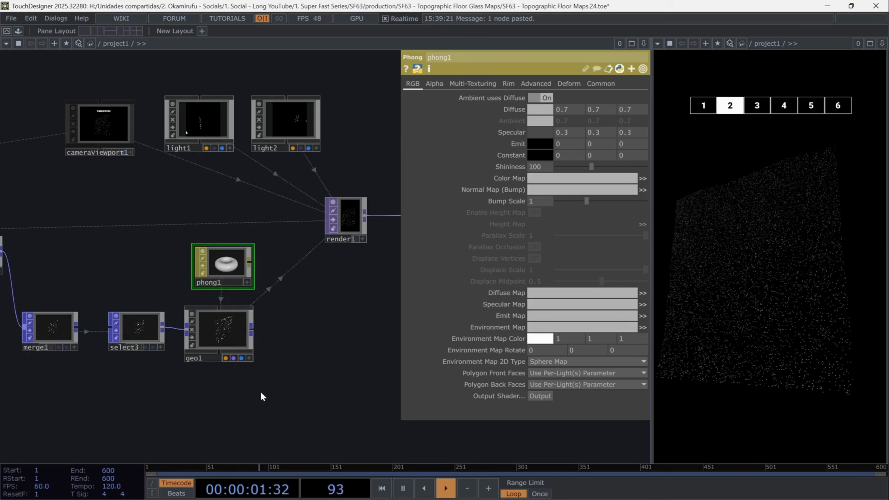
# Add a Grid POP in an empty area of the network
pyautogui.moveTo(249, 389); pyautogui.dragTo(293, 363)
pyautogui.scroll(-5, 292, 364)
pyautogui.moveTo(174, 339); pyautogui.dragTo(301, 108)
pyautogui.moveTo(224, 408); pyautogui.dragTo(227, 319)
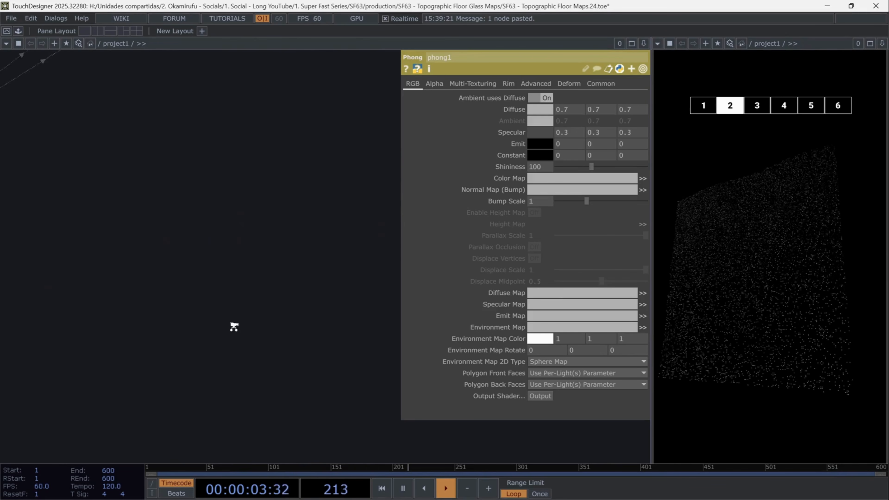
pyautogui.press('Tab')
pyautogui.write('gri')
pyautogui.click(166, 201)
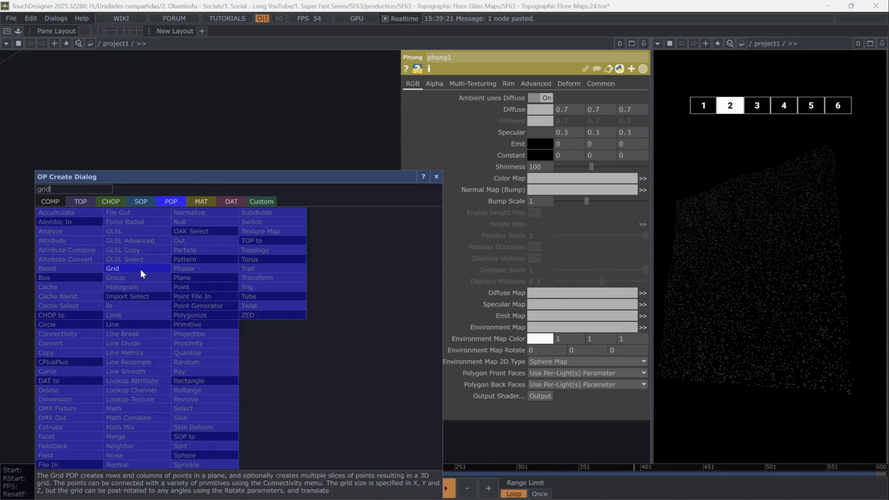
pyautogui.click(141, 268)
pyautogui.click(262, 369)
pyautogui.scroll(5, 262, 369)
# Set the grid's Columns and Rows to the expression op('math2')['chan' + str(me.digits)]
pyautogui.click(517, 139)
pyautogui.click(498, 150)
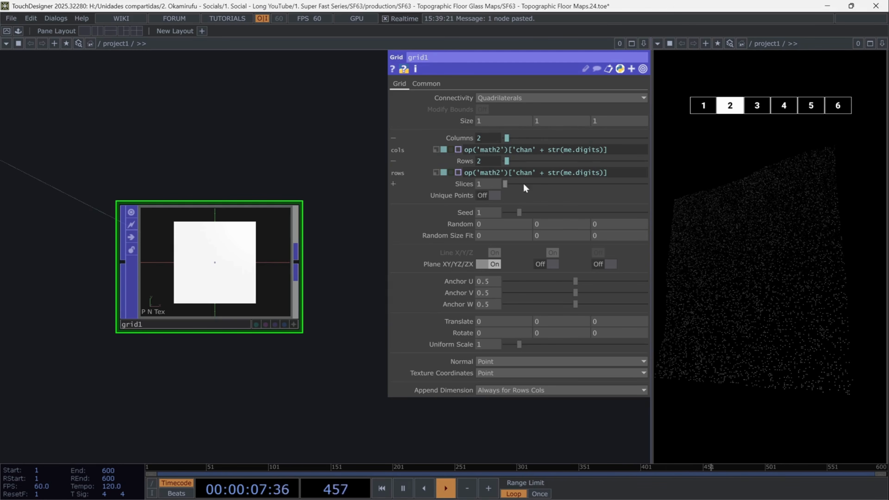
pyautogui.click(467, 139)
pyautogui.click(467, 149)
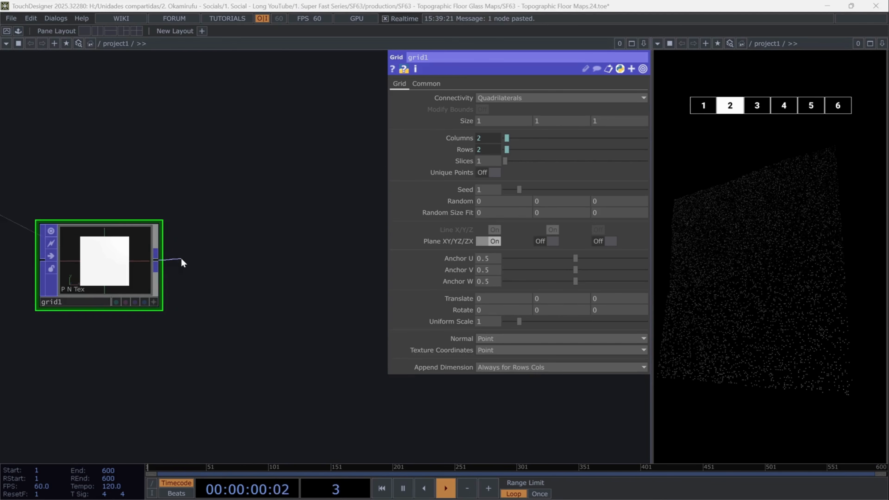
# Append a Transform POP to the grid and rename it rect_transform0
pyautogui.press('Tab')
pyautogui.write('tra')
pyautogui.click(218, 197)
pyautogui.click(255, 264)
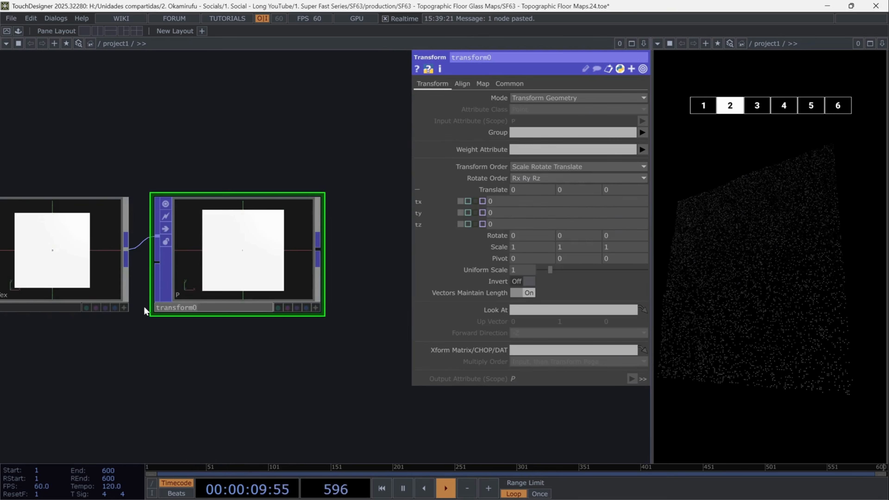
pyautogui.write('rect_')
pyautogui.press('Return')
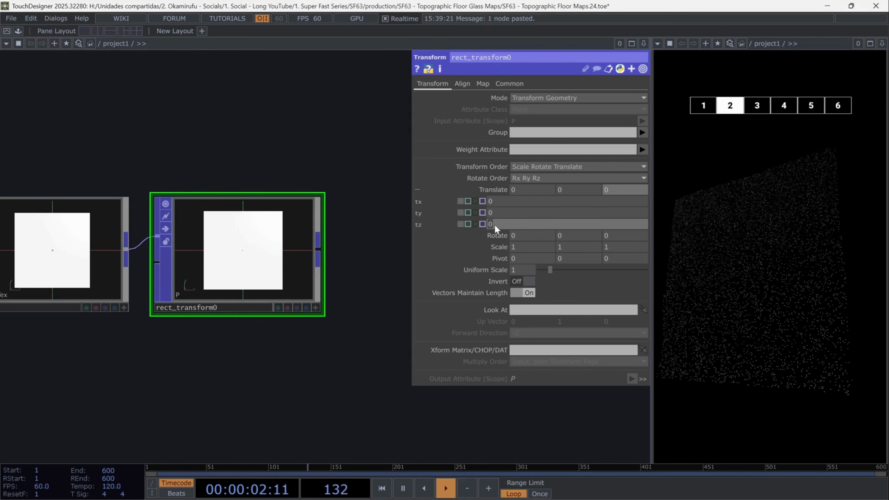
# Set the transform's Z translate to the expression me.digits/10*-1*op('lag2')['gap']
pyautogui.click(496, 224)
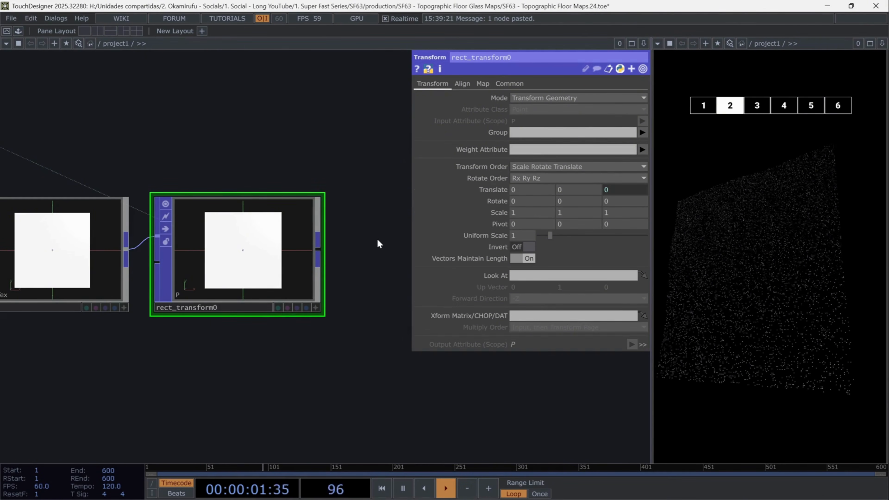
pyautogui.scroll(-3, 373, 238)
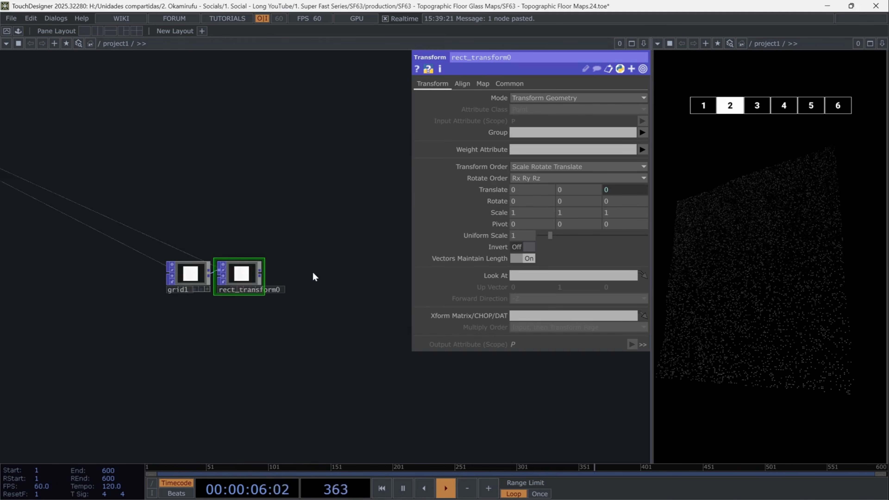
# Append a Merge POP after rect_transform0
pyautogui.moveTo(313, 273); pyautogui.dragTo(266, 294)
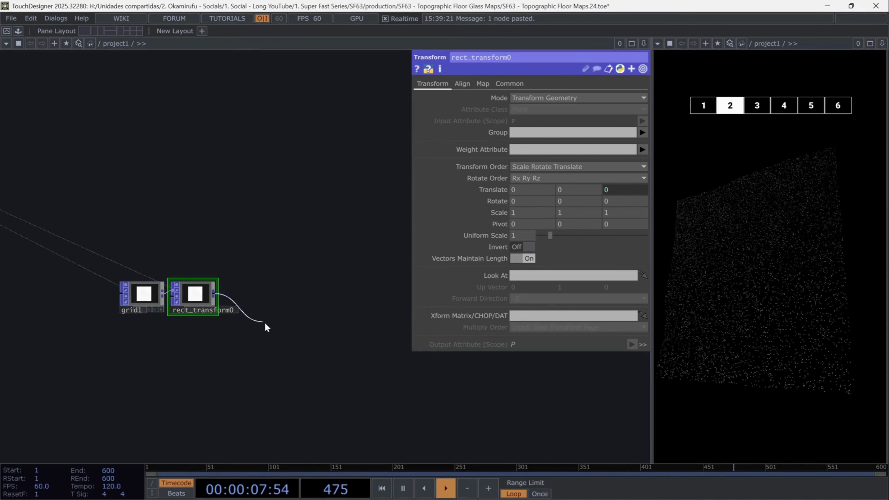
pyautogui.click(303, 354)
pyautogui.write('merge')
pyautogui.click(197, 437)
pyautogui.click(415, 366)
pyautogui.hscroll(3, 476, 358)
# Add a Select POP that reads from merge2
pyautogui.press('Tab')
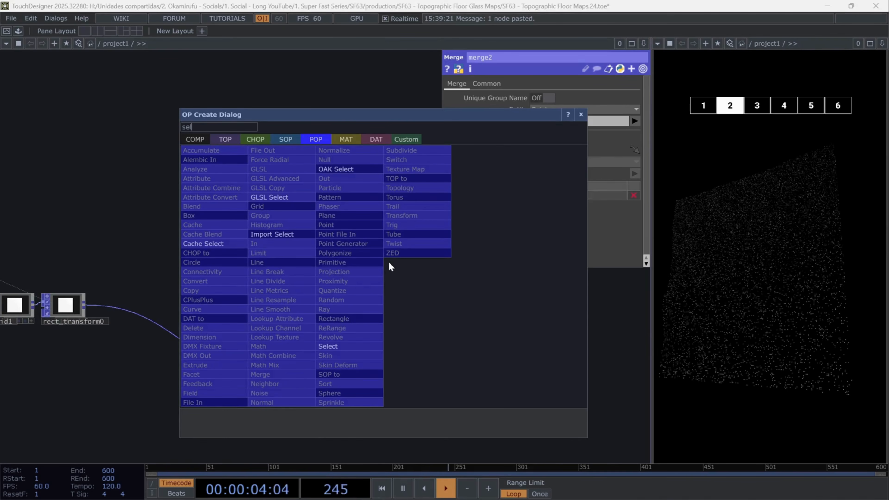
pyautogui.click(348, 338)
pyautogui.click(370, 274)
pyautogui.moveTo(291, 367); pyautogui.dragTo(552, 100)
# Paste a duplicate of the Select POP below the first one
pyautogui.moveTo(405, 269); pyautogui.dragTo(360, 354)
pyautogui.moveTo(327, 361); pyautogui.dragTo(369, 191)
pyautogui.moveTo(339, 206); pyautogui.dragTo(281, 378, button='middle')
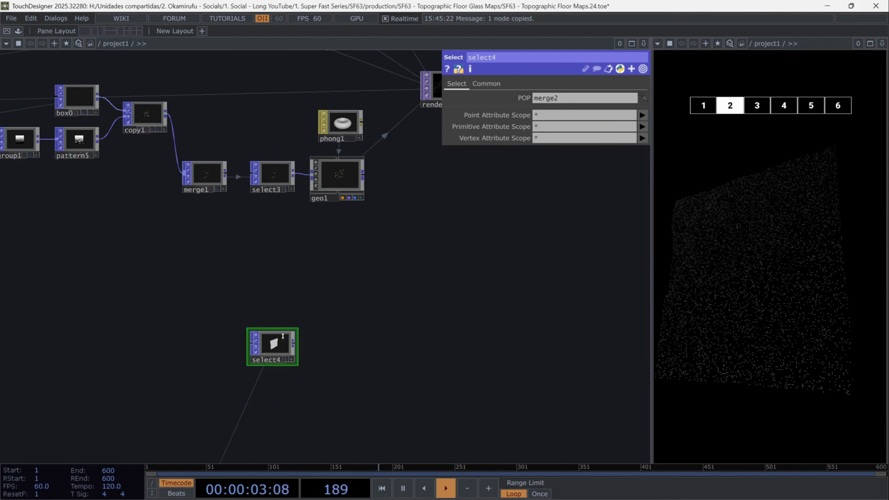
pyautogui.hotkey('ctrl', 'v')
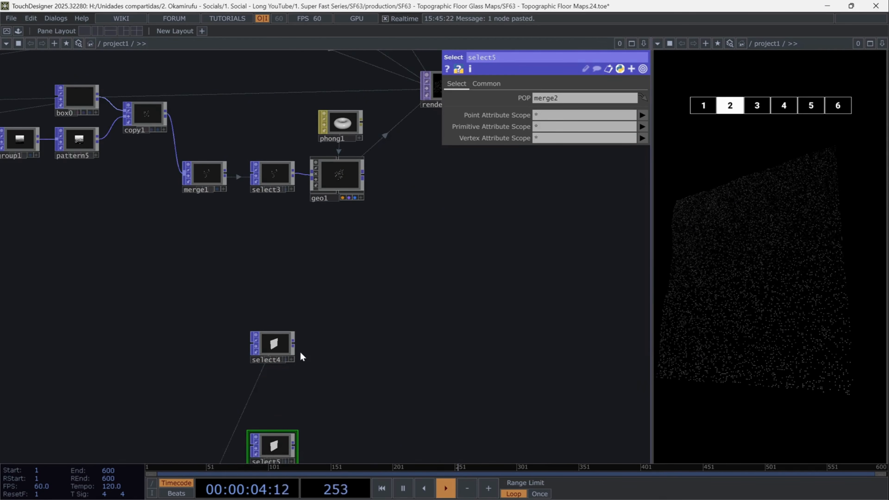
# Feed select4 into a new Geometry COMP
pyautogui.click(334, 339)
pyautogui.click(168, 191)
pyautogui.write('geo')
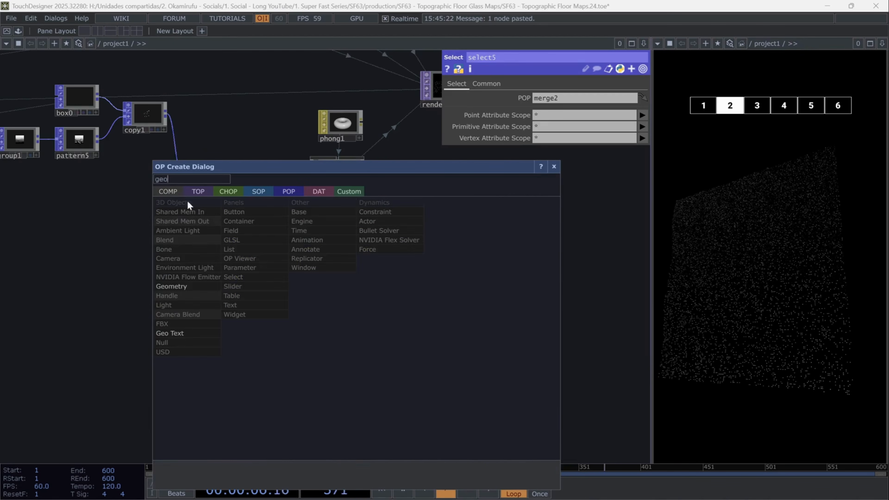
pyautogui.click(189, 287)
pyautogui.moveTo(367, 325); pyautogui.dragTo(331, 342)
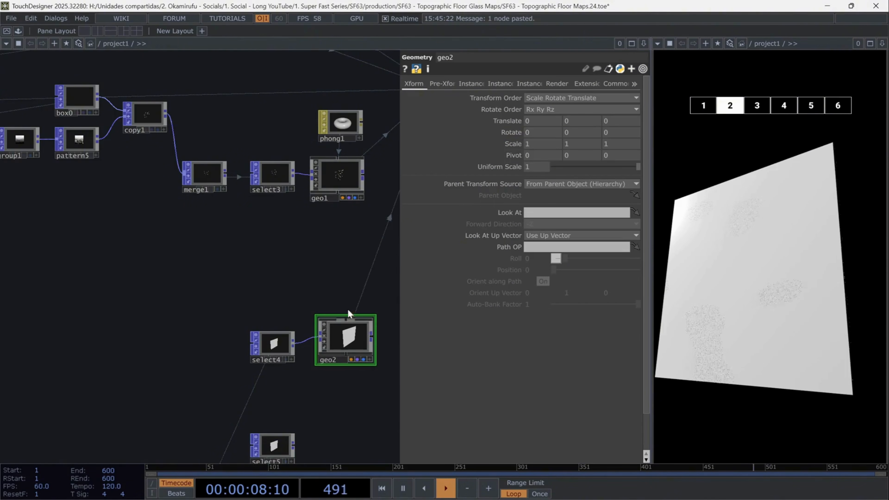
# Create a Wireframe MAT and assign it as geo2's material
pyautogui.press('Tab')
pyautogui.click(308, 135)
pyautogui.click(185, 257)
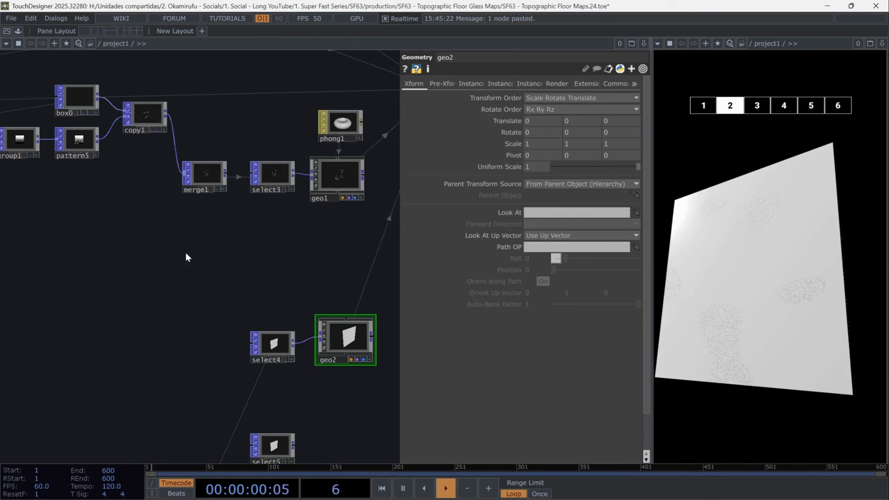
pyautogui.click(347, 283)
pyautogui.moveTo(350, 285); pyautogui.dragTo(349, 319)
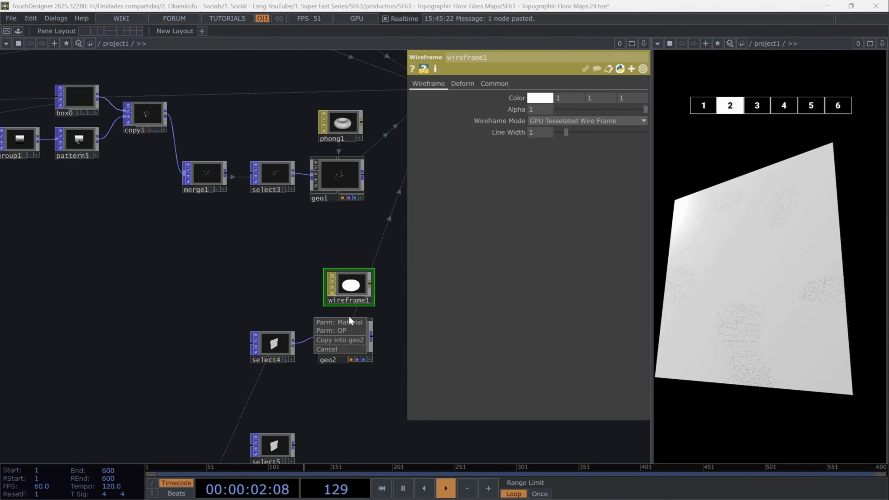
pyautogui.click(349, 322)
# Set the wireframe material's alpha to 0.5 and change its wireframe mode
pyautogui.click(536, 110)
pyautogui.write('0.5')
pyautogui.press('Return')
pyautogui.click(570, 120)
pyautogui.click(568, 142)
# Enable blending (transparency) on the wireframe material
pyautogui.click(497, 88)
pyautogui.click(546, 99)
pyautogui.moveTo(286, 200); pyautogui.dragTo(211, 117)
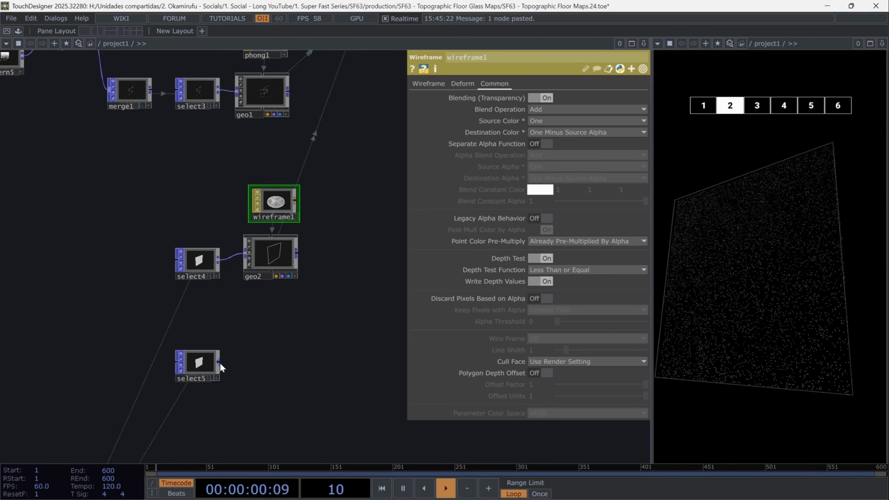
# Feed select5 into a new Geometry COMP
pyautogui.click(245, 375)
pyautogui.write('geo')
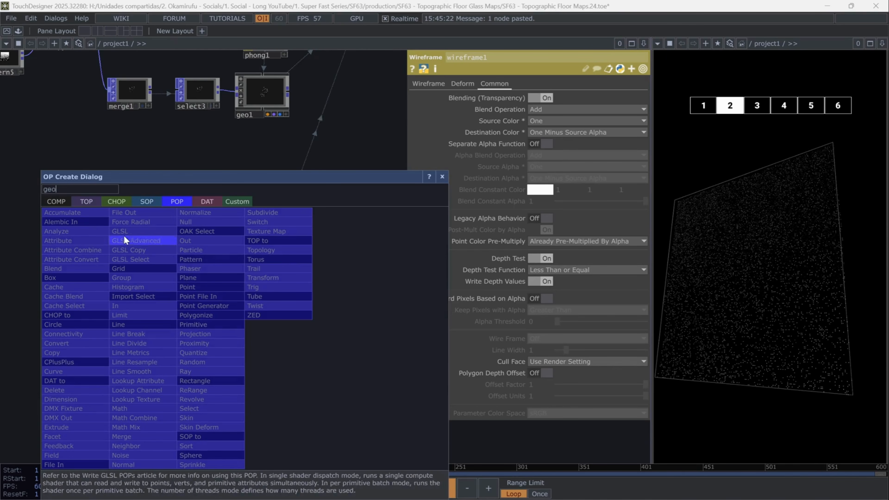
pyautogui.click(58, 203)
pyautogui.click(60, 297)
pyautogui.click(265, 367)
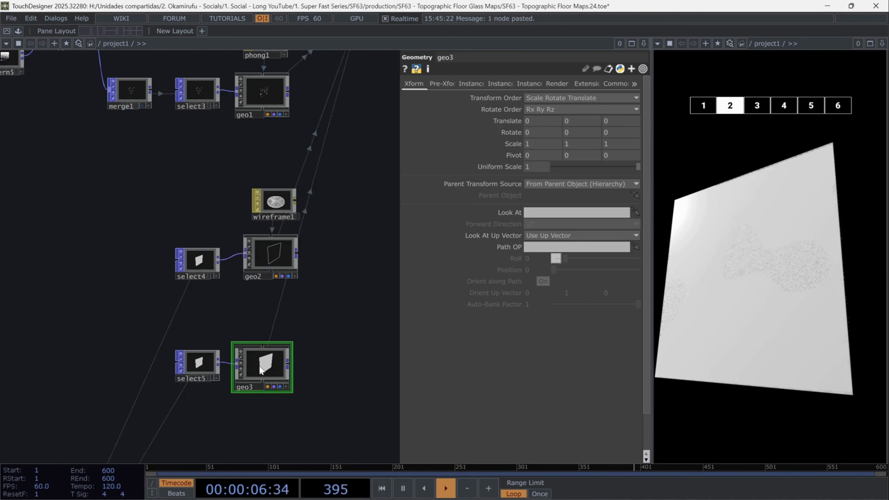
# Create a PBR material beneath geo3 for the new plane geometry
pyautogui.scroll(3, 283, 397)
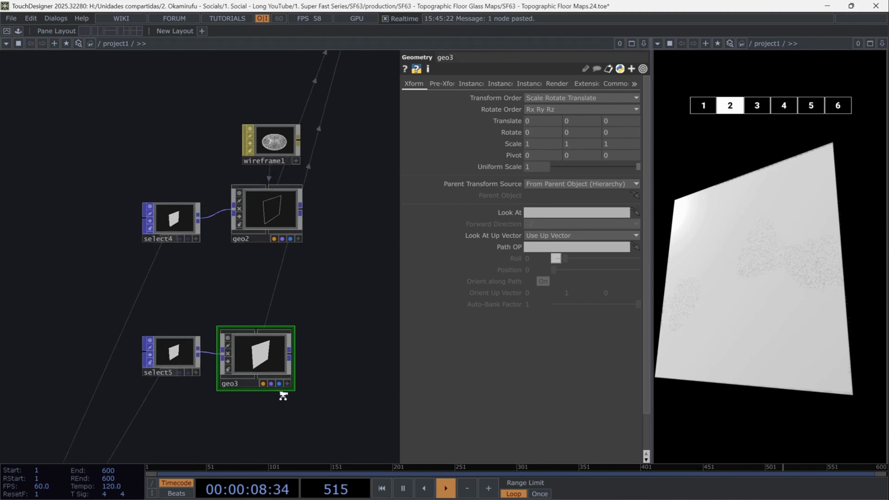
pyautogui.press('Tab')
pyautogui.click(253, 200)
pyautogui.click(104, 288)
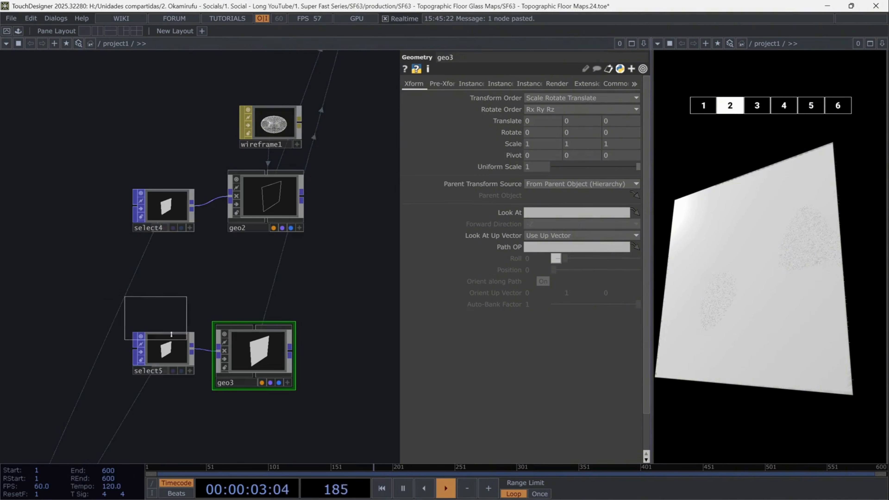
pyautogui.click(247, 427)
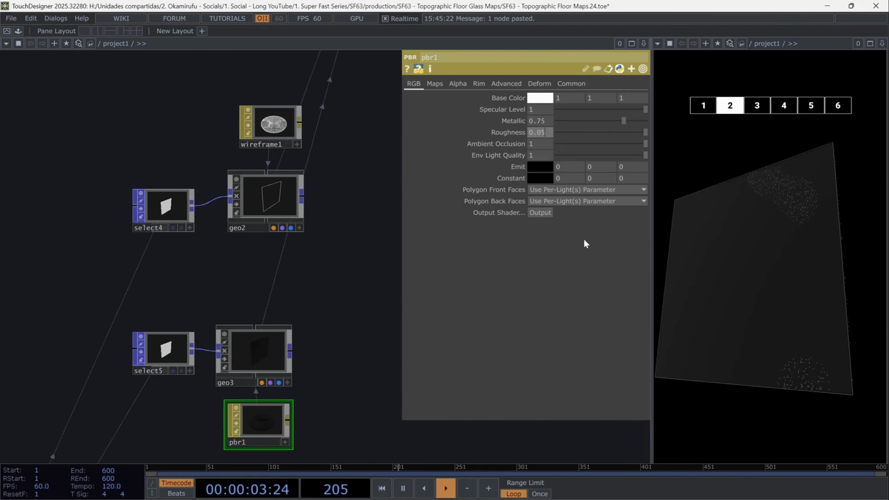
# Set the PBR material's emit colour to a very dark blue (hue 228, value 0.07)
pyautogui.click(540, 166)
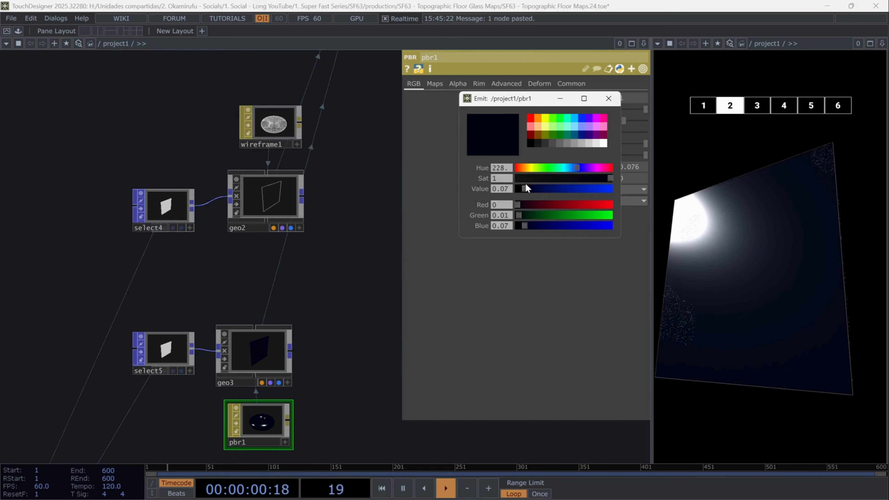
pyautogui.click(608, 99)
# Review the PBR material's alpha and common parameters
pyautogui.click(455, 84)
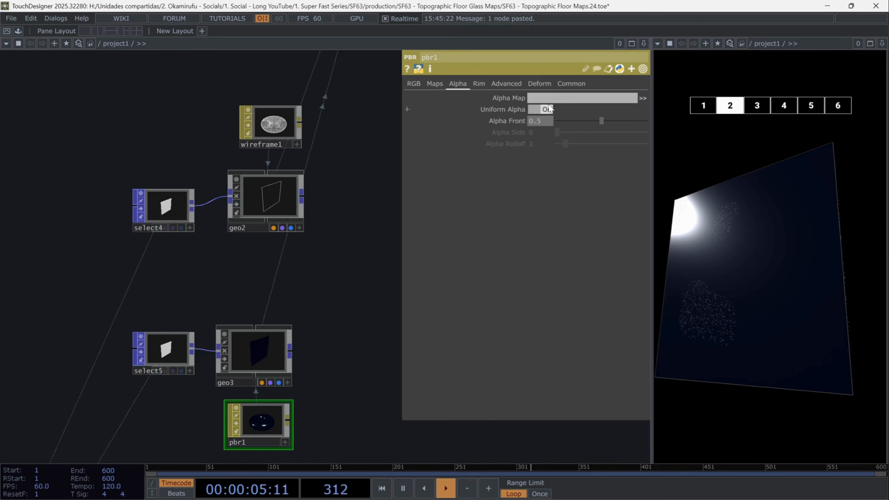
pyautogui.click(571, 84)
pyautogui.scroll(-5, 234, 332)
pyautogui.scroll(3, 230, 201)
# Inspect the camera, render and output operators around the end of the network
pyautogui.click(163, 195)
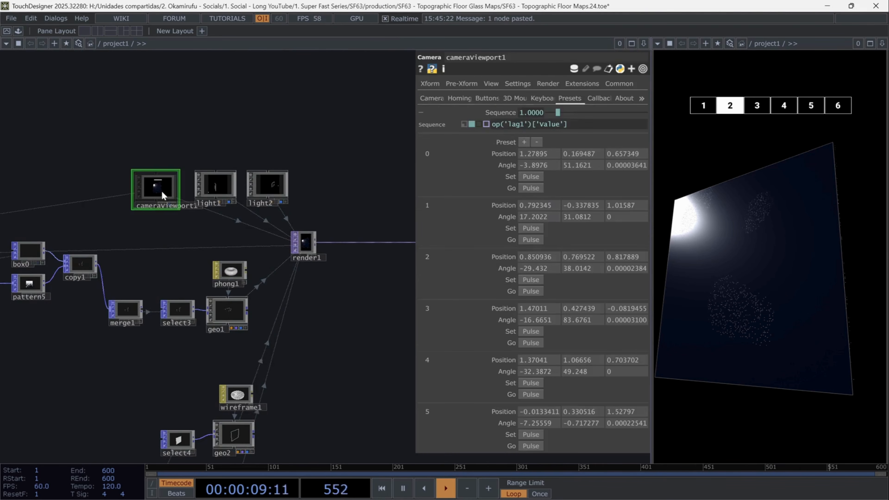
pyautogui.click(558, 127)
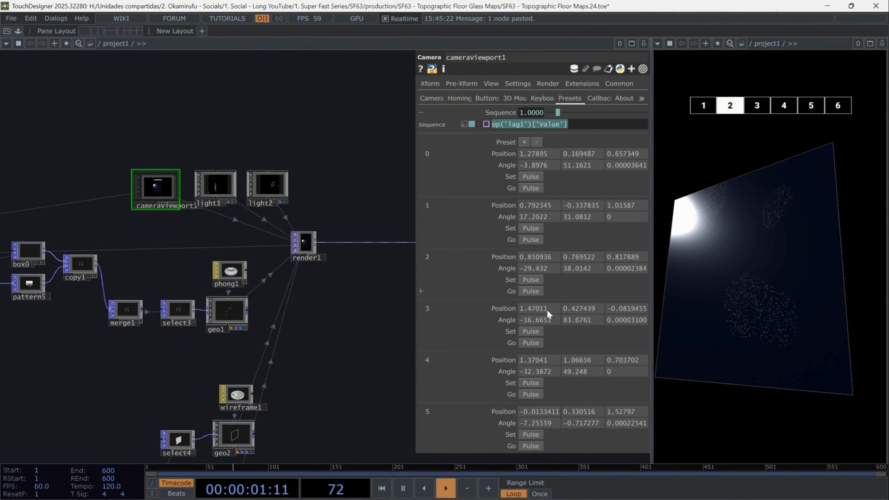
pyautogui.click(308, 242)
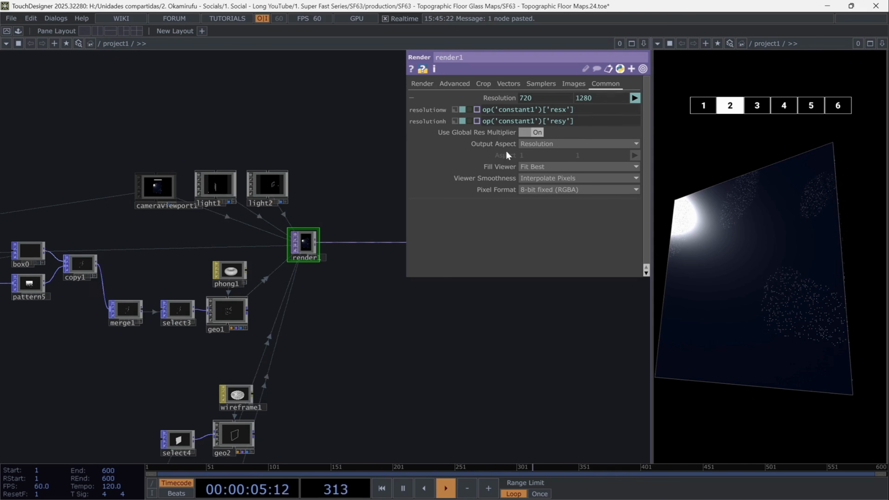
pyautogui.moveTo(364, 334); pyautogui.dragTo(284, 349)
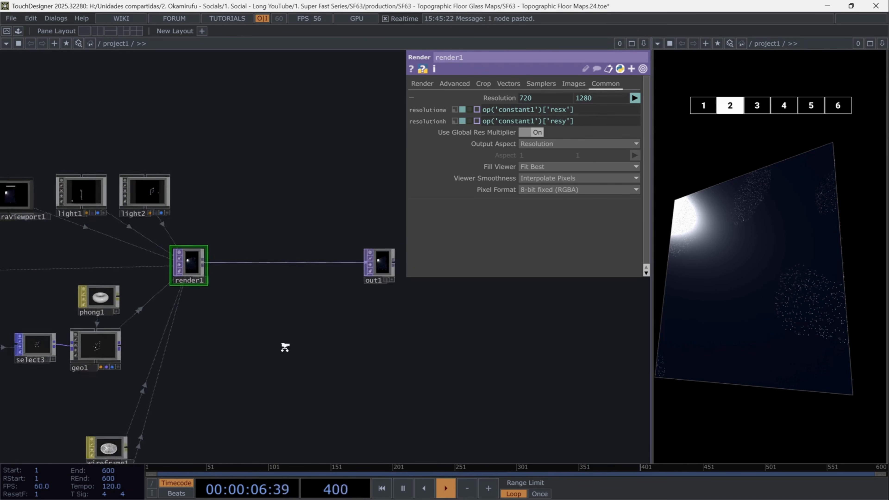
pyautogui.click(391, 252)
pyautogui.moveTo(393, 309); pyautogui.dragTo(433, 397)
pyautogui.scroll(3, 371, 355)
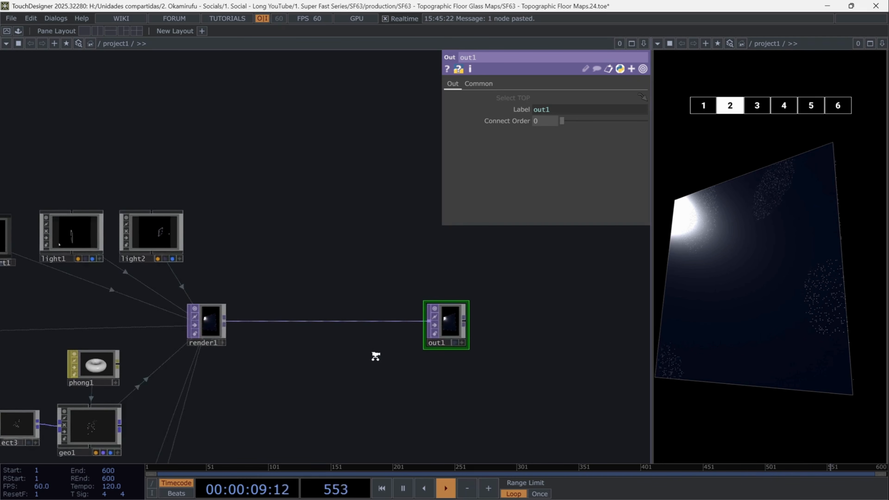
pyautogui.scroll(-6, 378, 354)
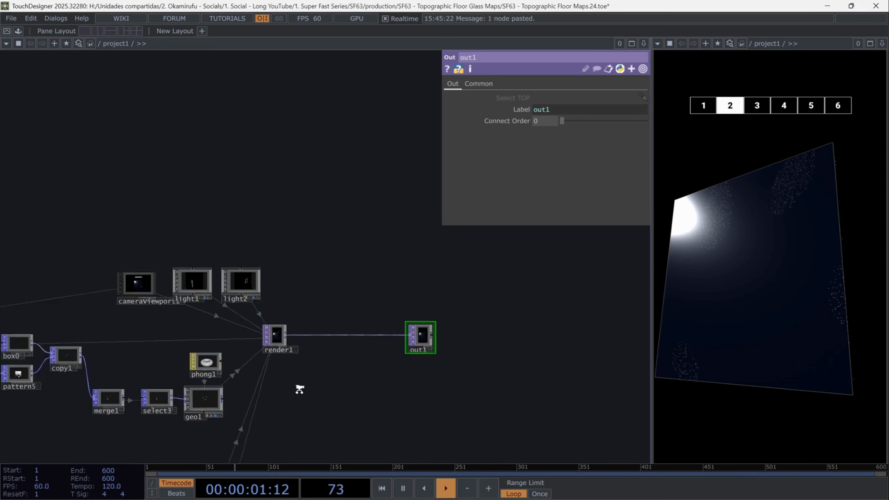
pyautogui.moveTo(264, 403); pyautogui.dragTo(89, 199)
pyautogui.scroll(5, 353, 366)
pyautogui.moveTo(383, 277); pyautogui.dragTo(340, 256)
pyautogui.moveTo(362, 307); pyautogui.dragTo(417, 335)
pyautogui.press('p')
# Paste the prepared grid plane nodes into the network and arrange them
pyautogui.hotkey('ctrl', 'v')
pyautogui.hotkey('ctrl', 'v')
pyautogui.hotkey('ctrl', 'v')
pyautogui.hotkey('ctrl', 'v')
pyautogui.hotkey('ctrl', 'v')
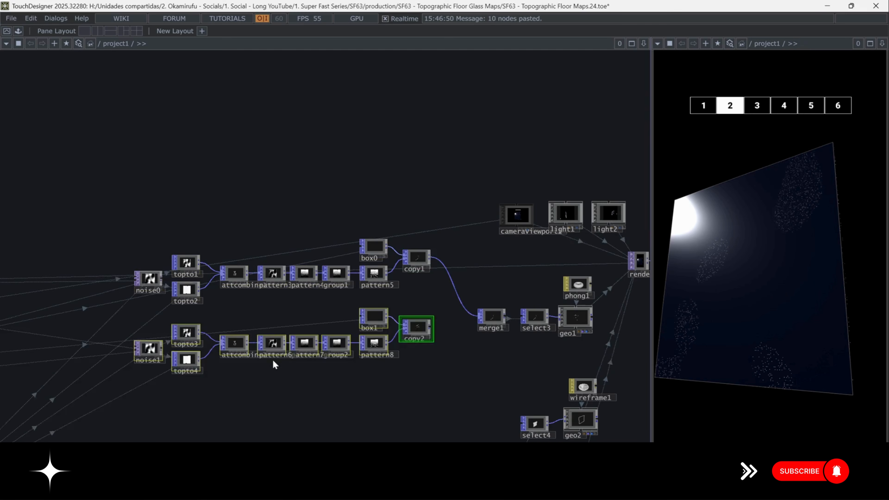
pyautogui.moveTo(462, 392); pyautogui.dragTo(387, 166)
pyautogui.moveTo(380, 101); pyautogui.dragTo(352, 390, button='right')
pyautogui.moveTo(356, 107); pyautogui.dragTo(406, 97)
pyautogui.moveTo(393, 399); pyautogui.dragTo(406, 224)
# Duplicate the grid and rect_transform pair into additional copies, undoing one extra paste
pyautogui.moveTo(234, 294); pyautogui.dragTo(168, 242, button='right')
pyautogui.hotkey('ctrl', 'c')
pyautogui.moveTo(190, 260); pyautogui.dragTo(190, 309)
pyautogui.hotkey('ctrl', 'v')
pyautogui.hotkey('ctrl', 'v')
pyautogui.hotkey('ctrl', 'v')
pyautogui.hotkey('ctrl', 'v')
pyautogui.hotkey('ctrl', 'v')
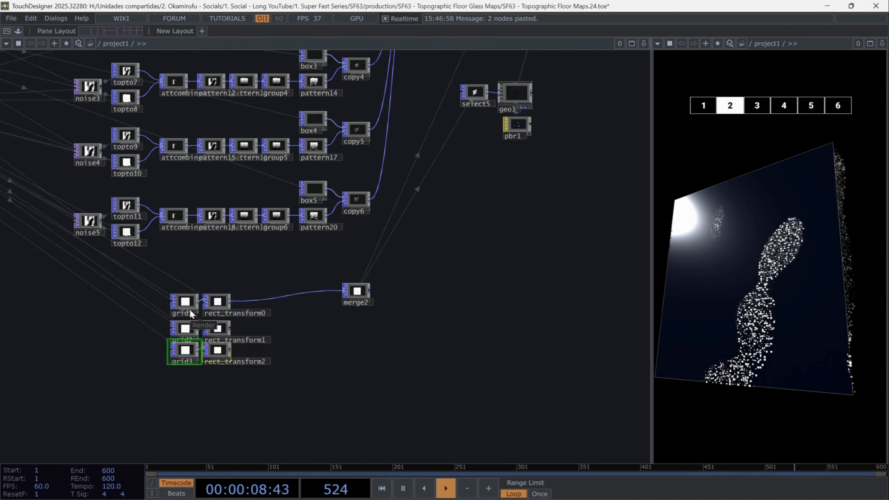
pyautogui.hotkey('ctrl', 'z')
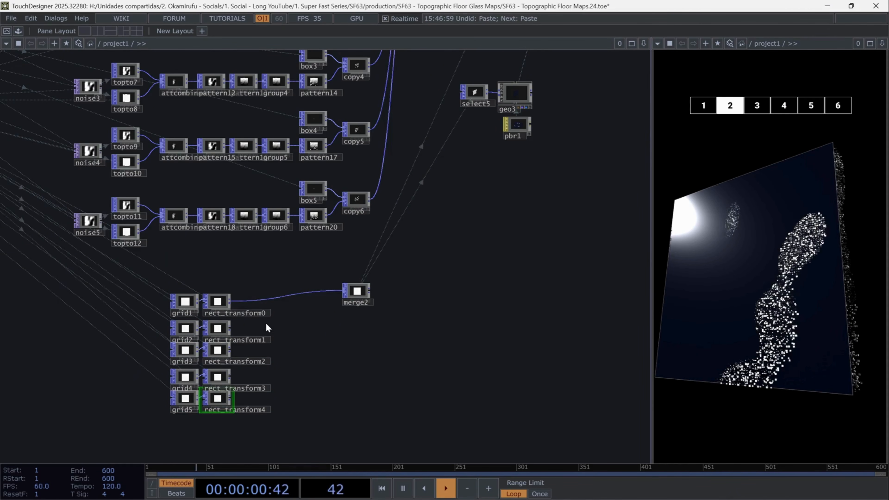
# Wire the duplicated rect_transform outputs into merge2
pyautogui.moveTo(287, 406); pyautogui.dragTo(239, 325, button='right')
pyautogui.moveTo(230, 329); pyautogui.dragTo(355, 344)
pyautogui.moveTo(588, 130); pyautogui.dragTo(494, 255)
pyautogui.moveTo(538, 80); pyautogui.dragTo(514, 247)
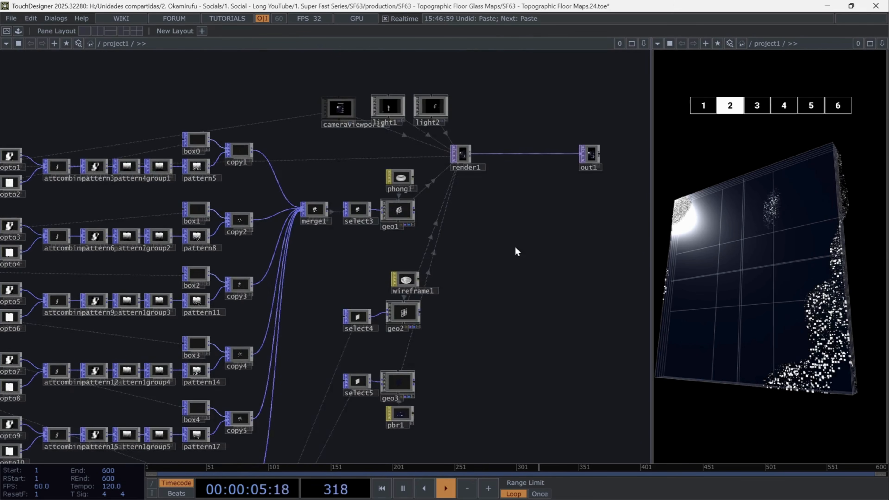
# Insert a Bloom TOP between render1 and out1
pyautogui.scroll(3, 504, 242)
pyautogui.moveTo(575, 69); pyautogui.dragTo(505, 234)
pyautogui.click(534, 221)
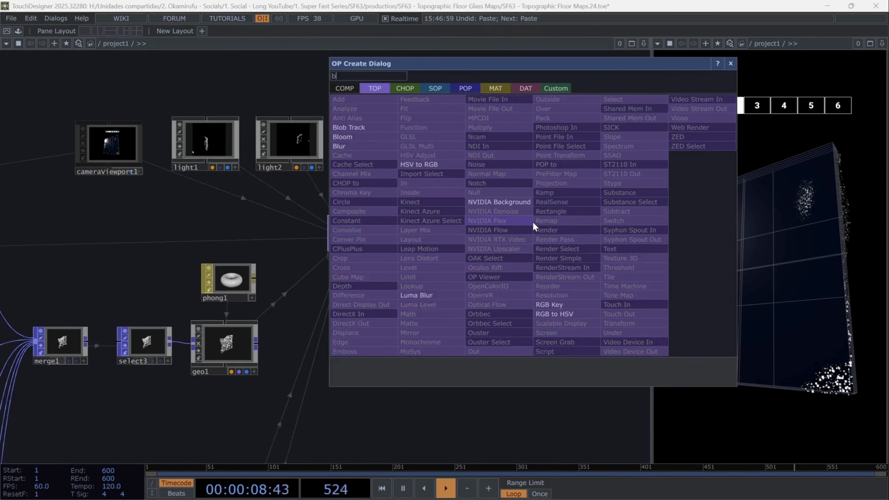
pyautogui.click(532, 224)
pyautogui.click(467, 225)
pyautogui.press('p')
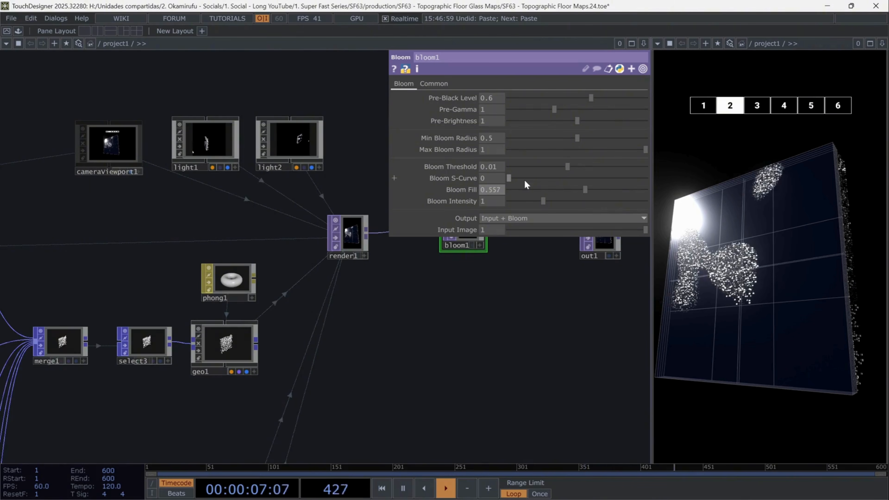
# Switch the camera to presets 3 and 4 to preview the result
pyautogui.click(757, 107)
pyautogui.click(783, 106)
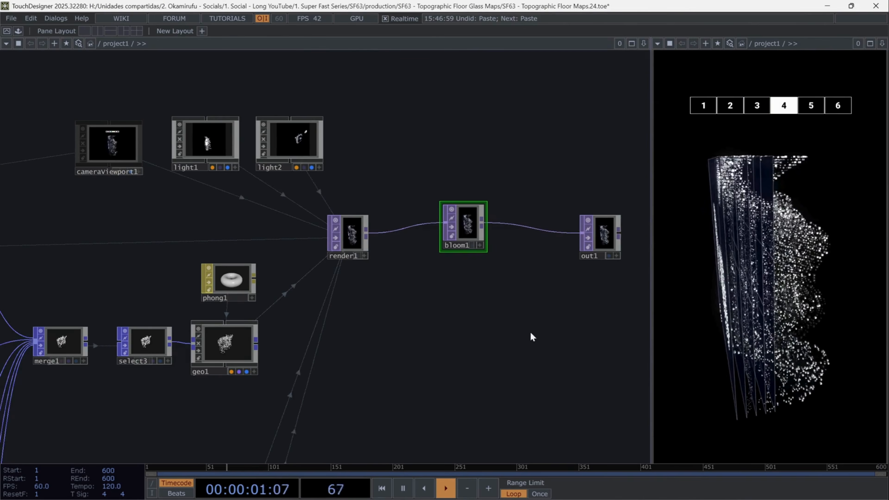
# Set pattern2's To Range upper value to 2
pyautogui.scroll(-6, 490, 337)
pyautogui.moveTo(109, 256); pyautogui.dragTo(354, 60)
pyautogui.scroll(5, 411, 200)
pyautogui.moveTo(214, 208); pyautogui.dragTo(412, 243)
pyautogui.click(229, 307)
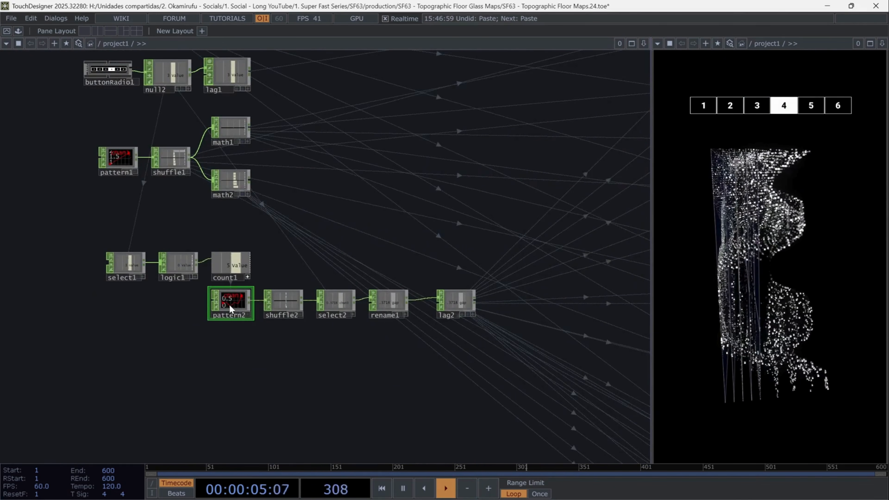
pyautogui.press('p')
pyautogui.write('3')
pyautogui.press('Return')
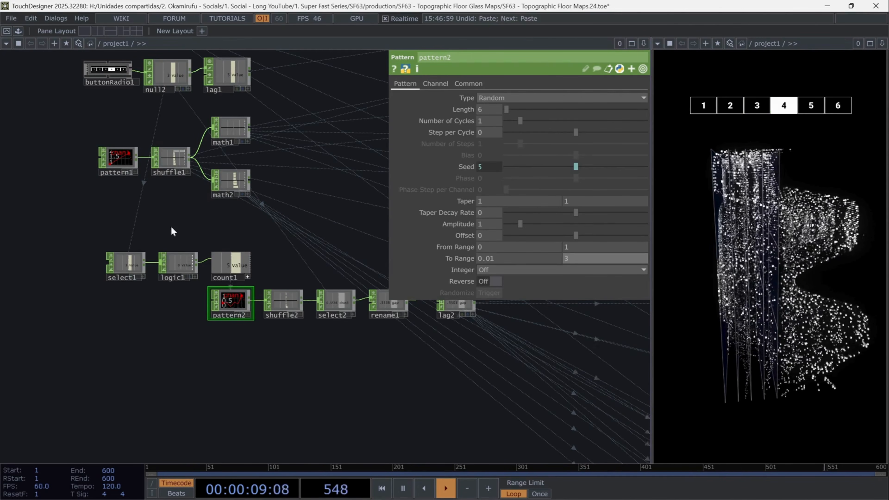
pyautogui.click(580, 258)
pyautogui.write('2')
pyautogui.press('Return')
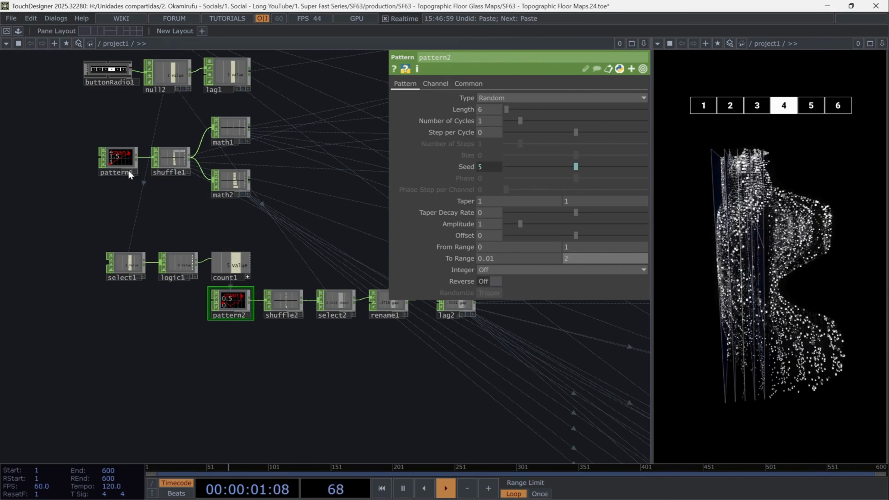
# Set pattern1's To Range upper value to 2
pyautogui.click(138, 172)
pyautogui.click(588, 259)
pyautogui.write('3')
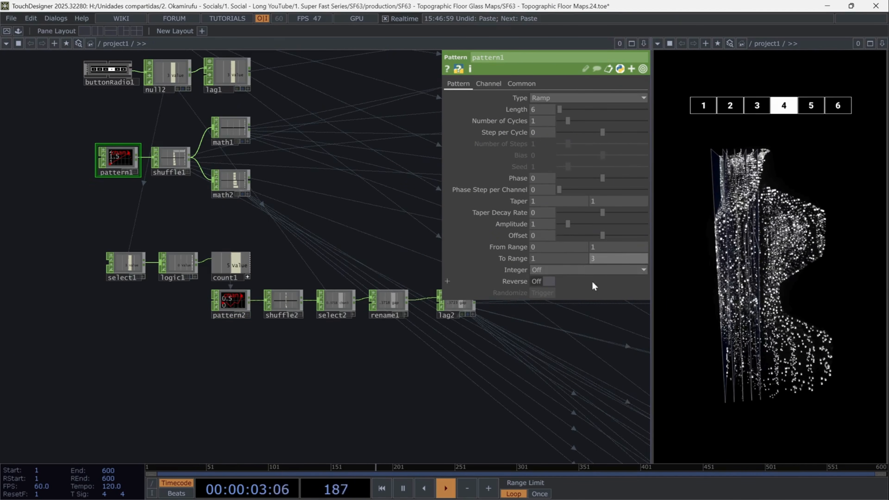
pyautogui.press('Return')
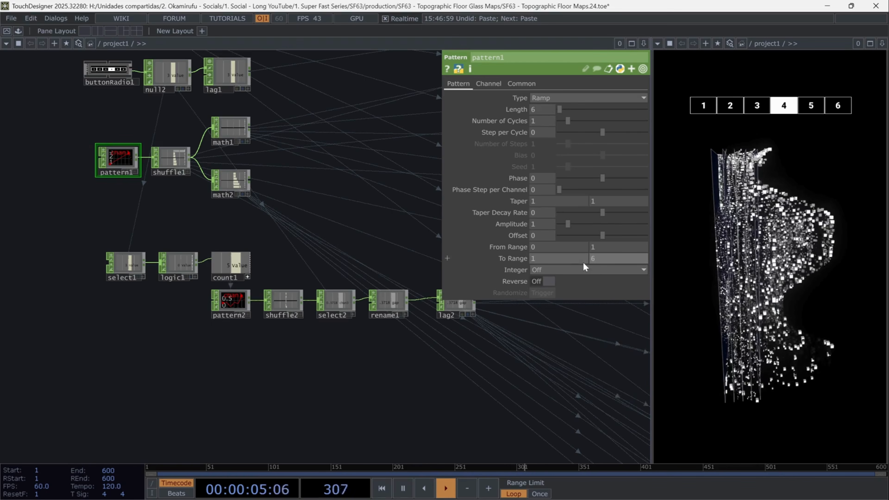
pyautogui.click(596, 258)
pyautogui.write('2')
pyautogui.press('Return')
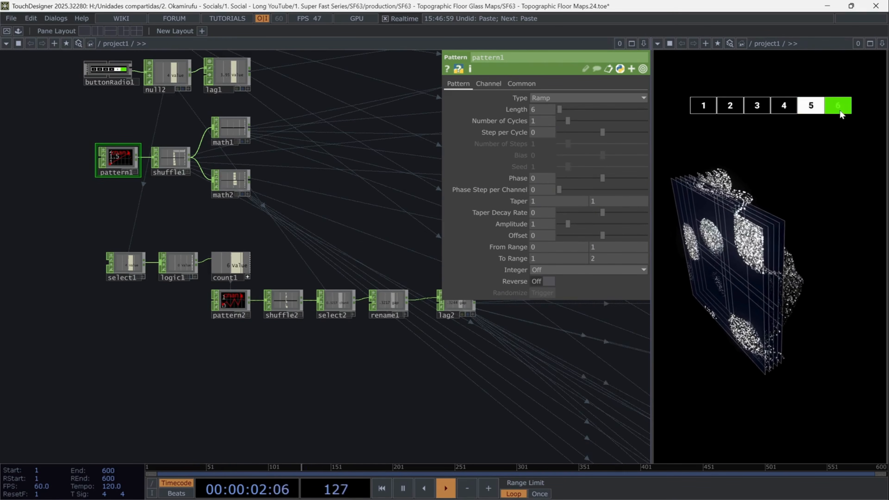
# Switch the camera to preset 5 to preview the planes
pyautogui.click(811, 107)
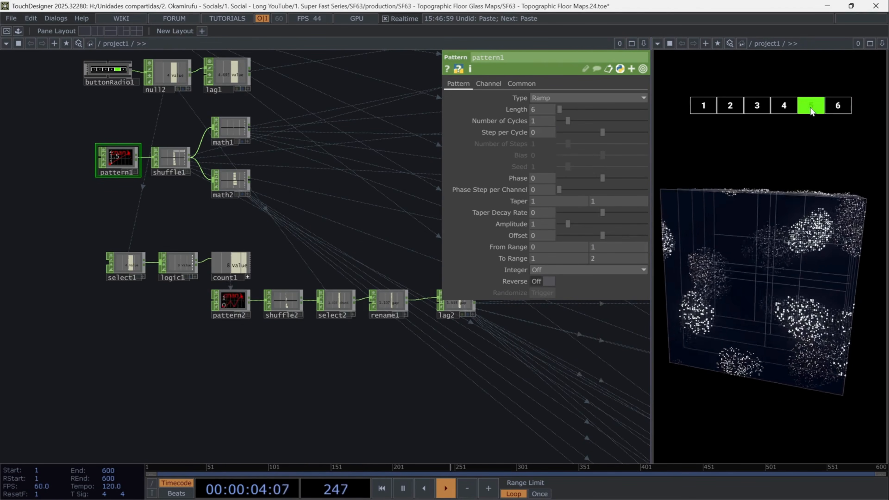